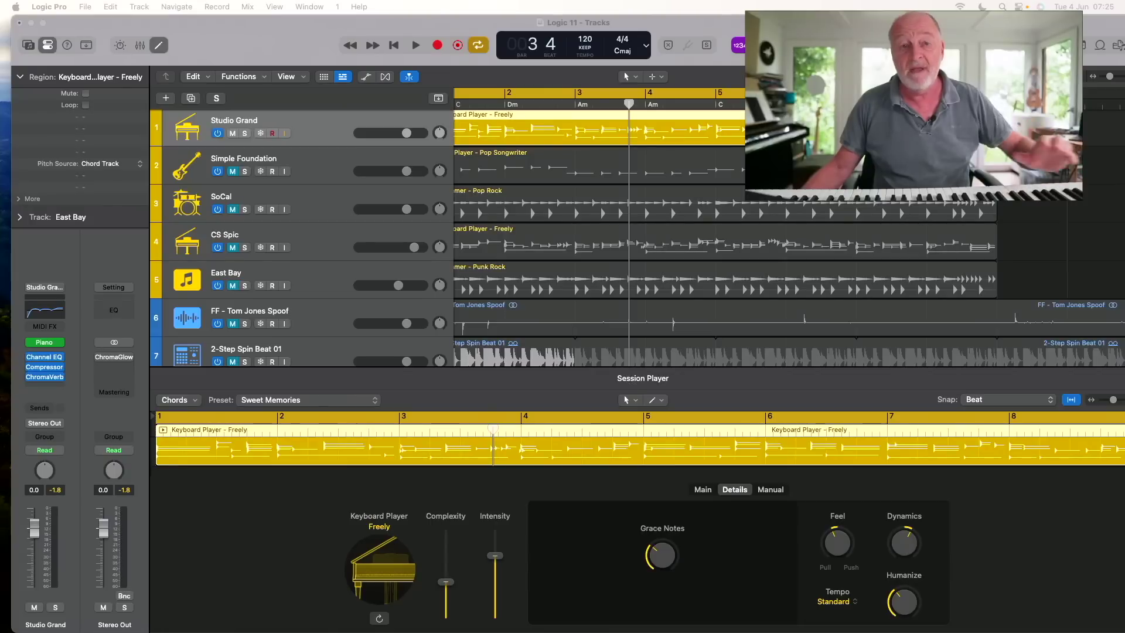
Switch to Chrome to show Apple's What's new in Logic Pro for Mac 11 page
key(super+Tab)
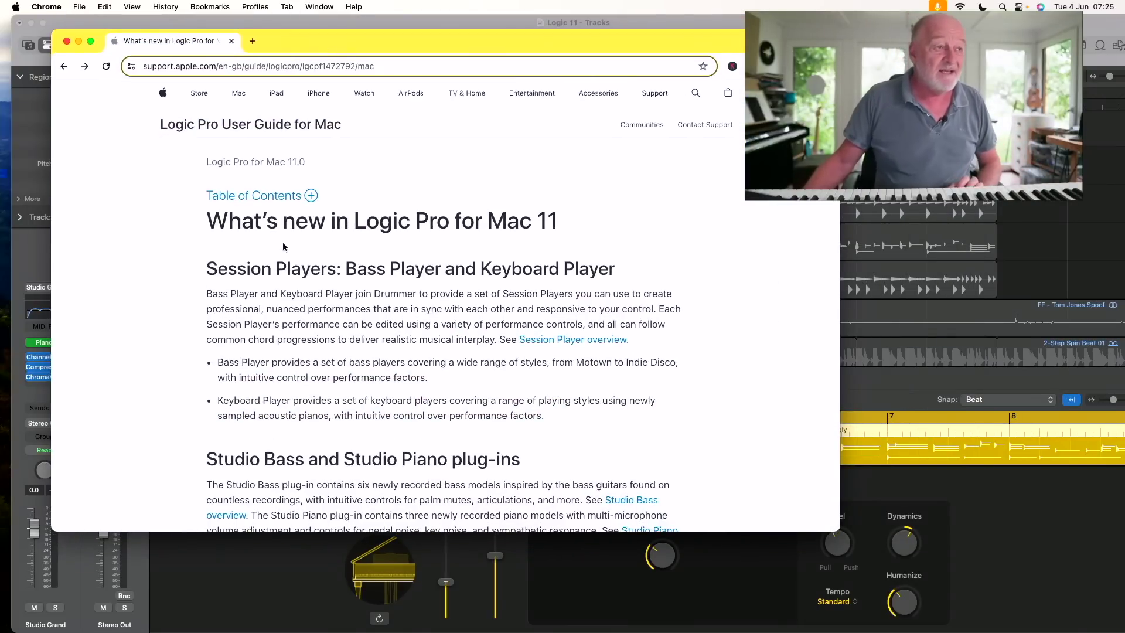
Read through the What's new in Logic Pro for Mac 11 page, nudging the browser window up-left
scroll(347, 260, down, 1)
scroll(437, 320, down, 2)
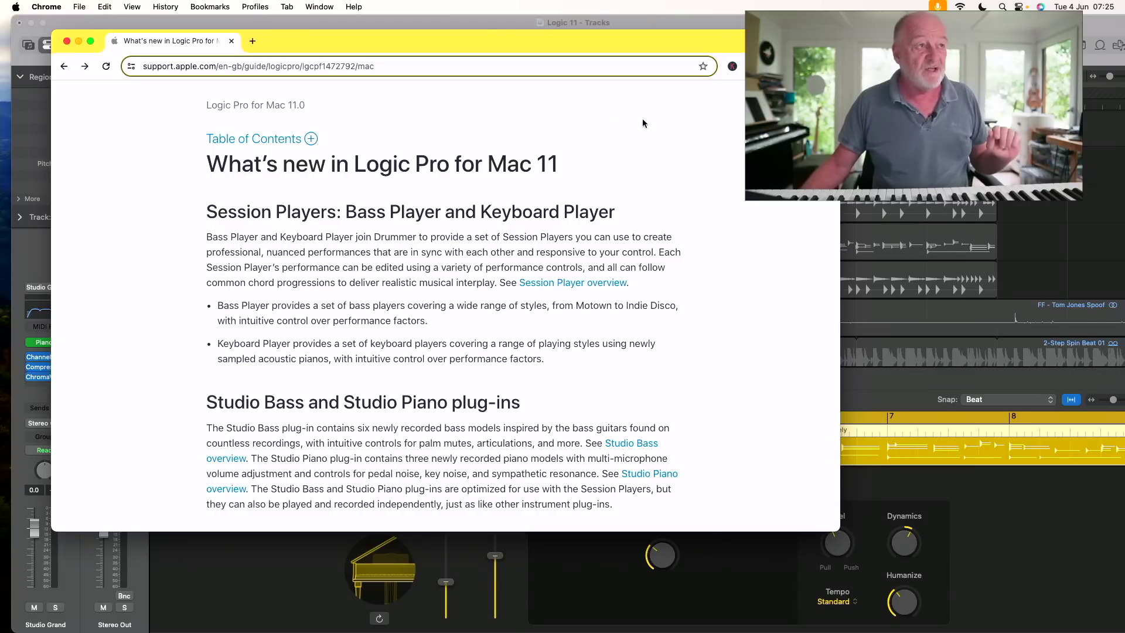
drag(478, 38, 447, 27)
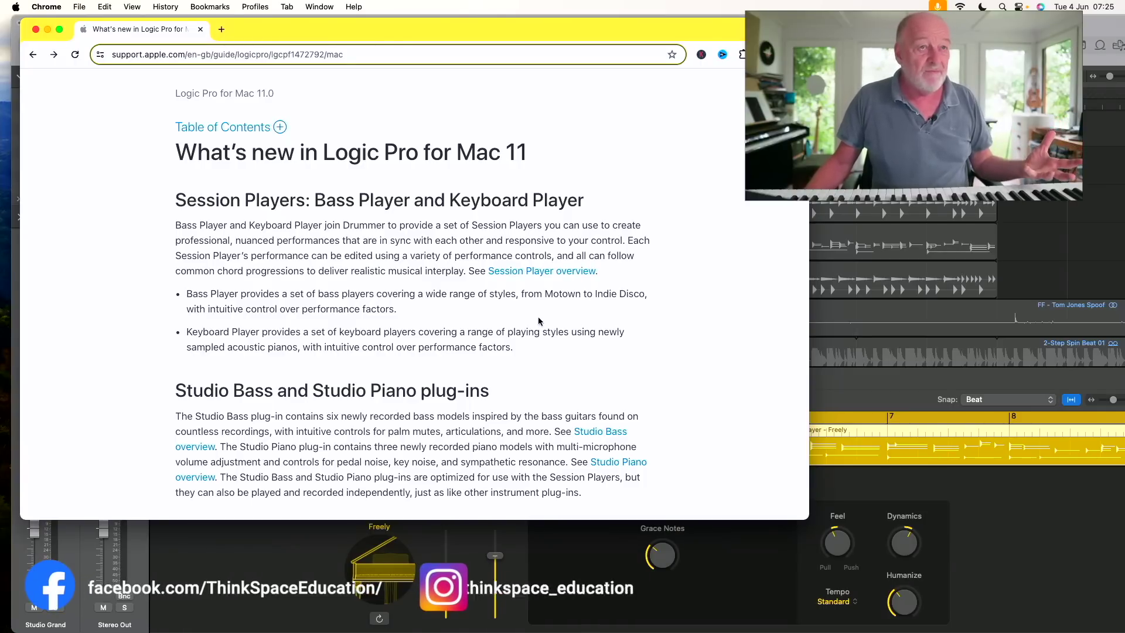
scroll(539, 320, down, 5)
scroll(538, 317, down, 8)
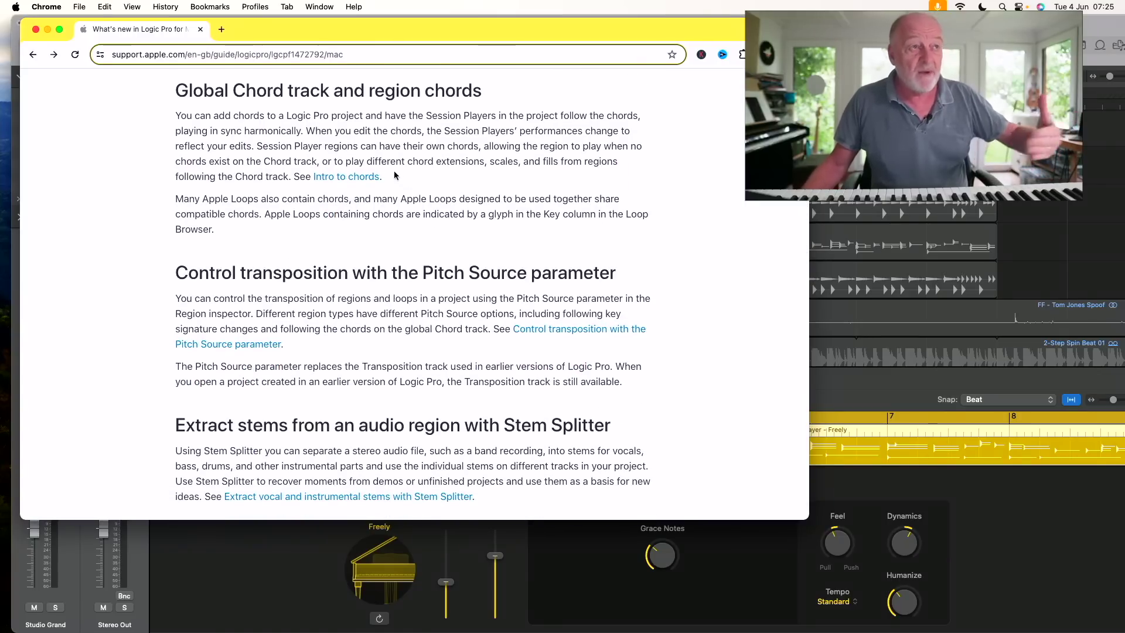
scroll(399, 182, up, 1)
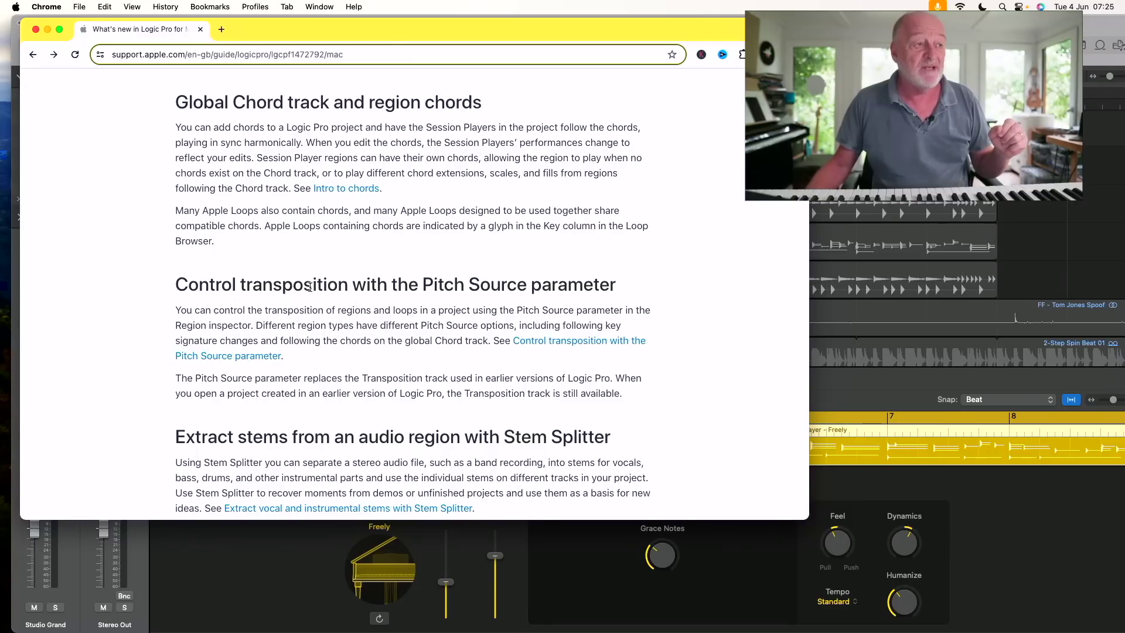
scroll(372, 330, down, 6)
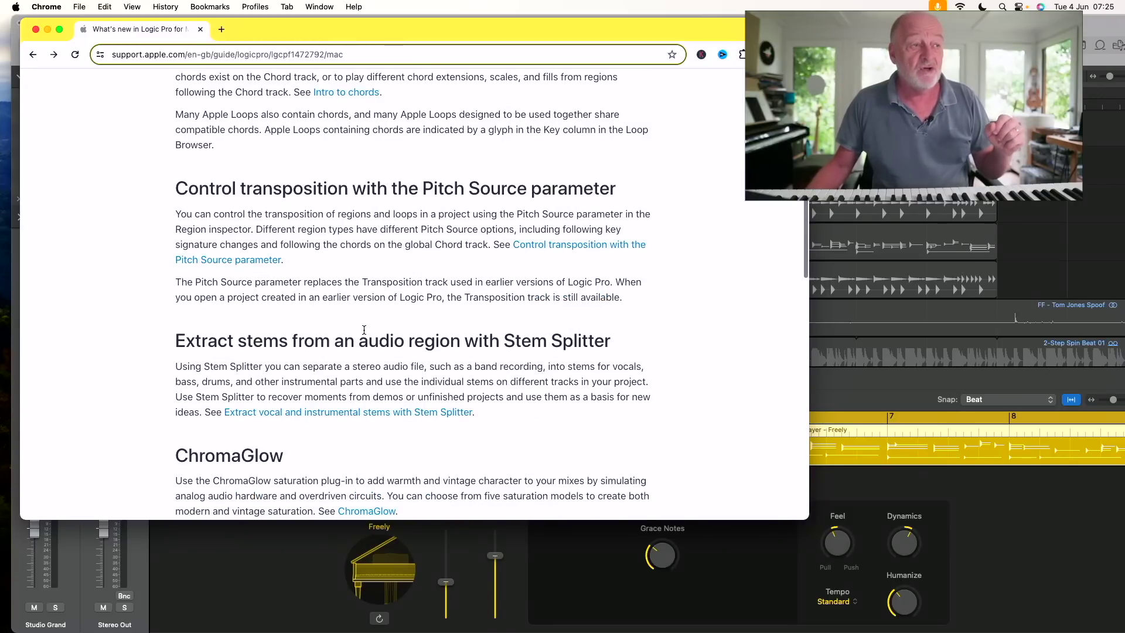
scroll(364, 330, down, 1)
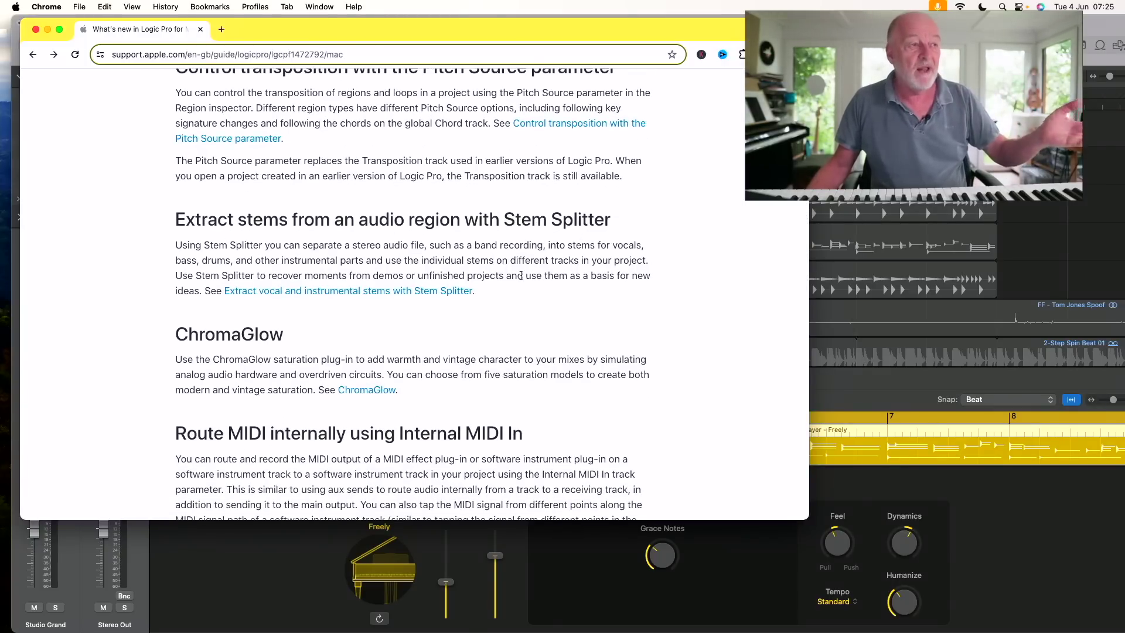
scroll(522, 286, down, 2)
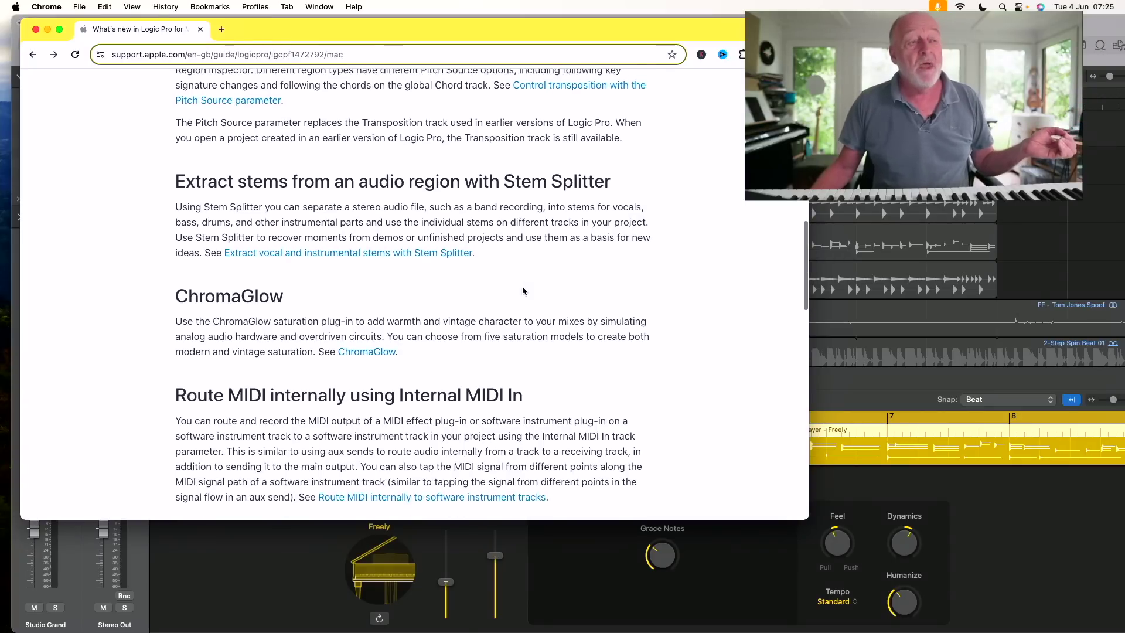
scroll(523, 290, up, 1)
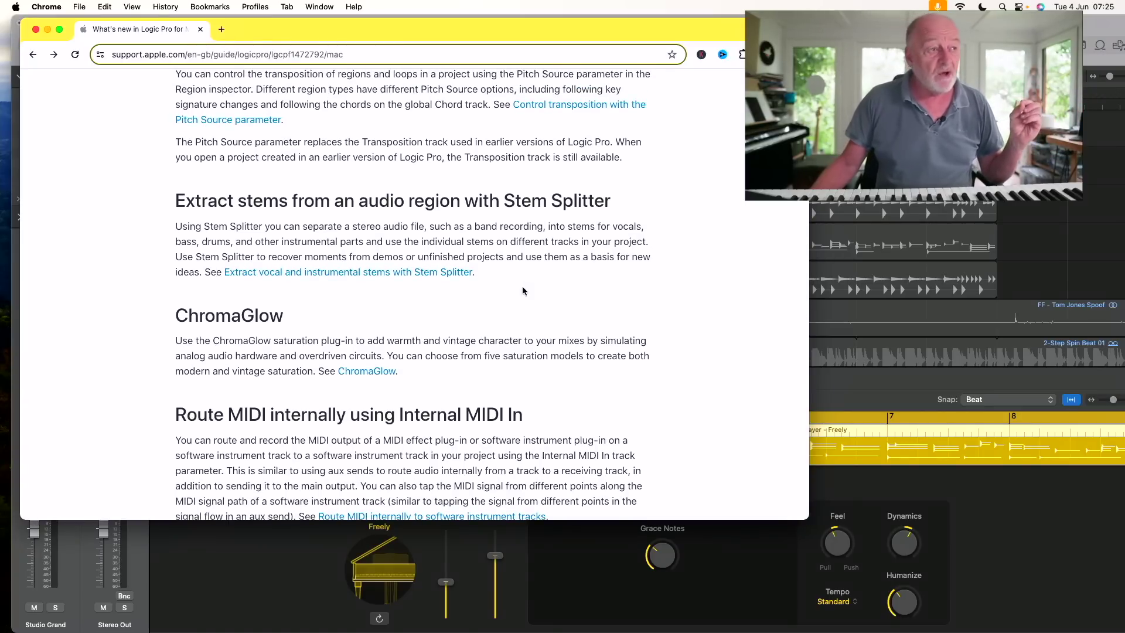
scroll(522, 291, down, 5)
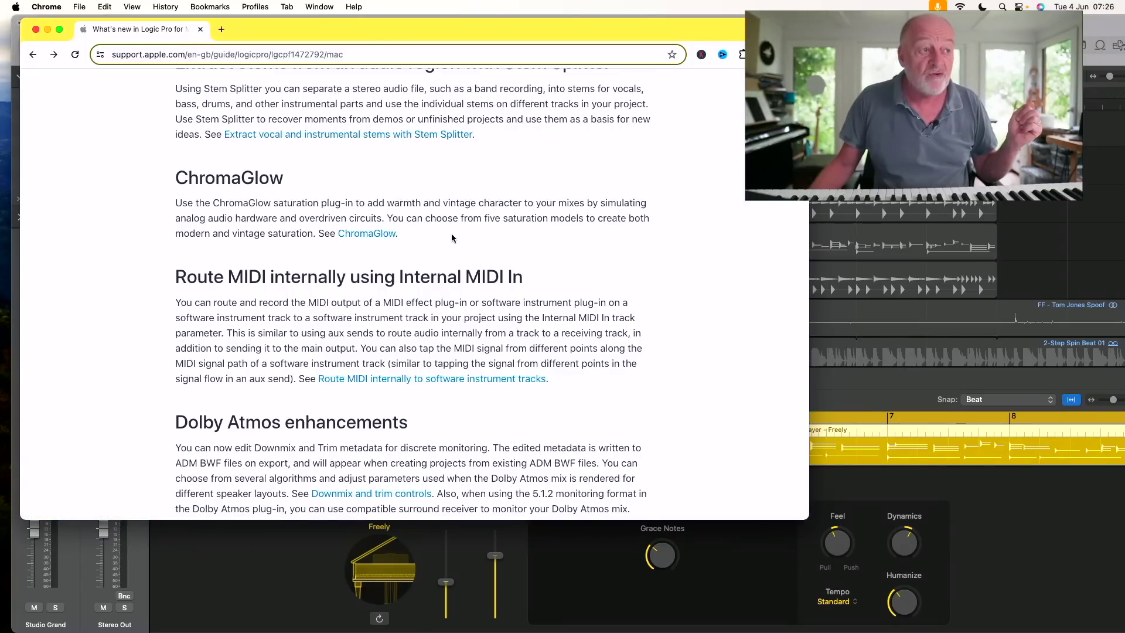
scroll(451, 238, down, 15)
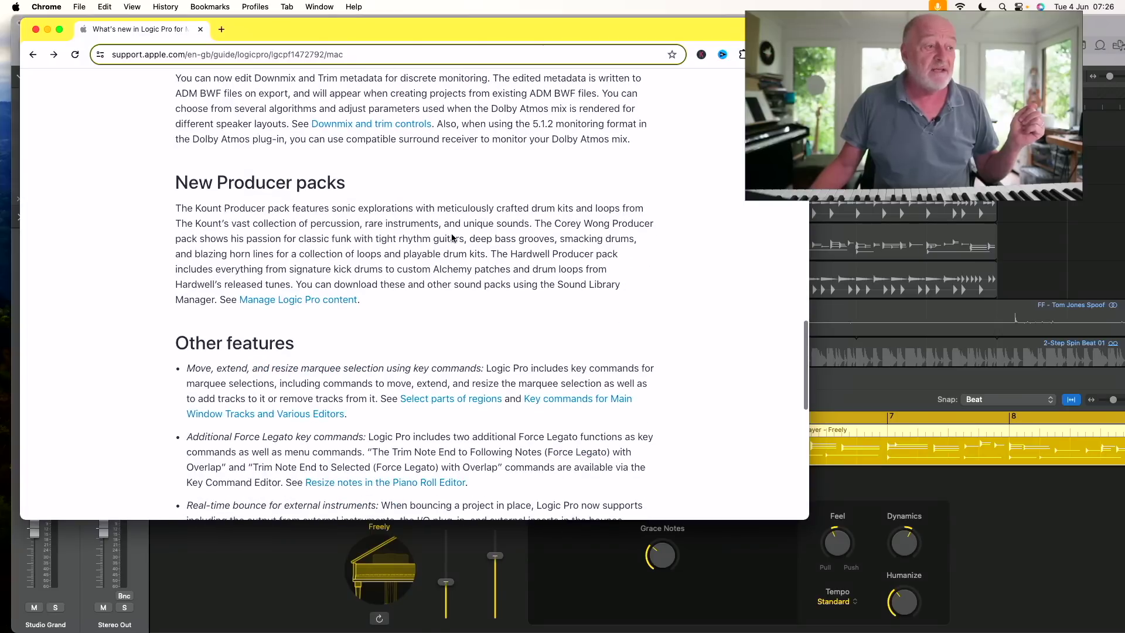
scroll(452, 237, down, 10)
scroll(452, 238, up, 20)
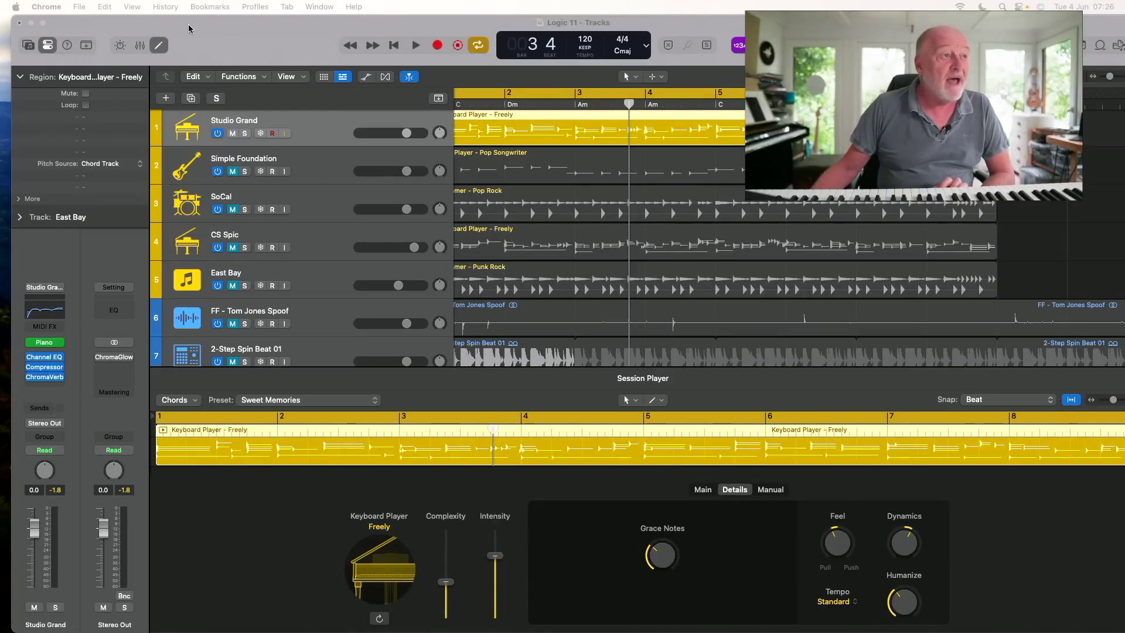
Make the Logic Pro project window full screen
click(41, 24)
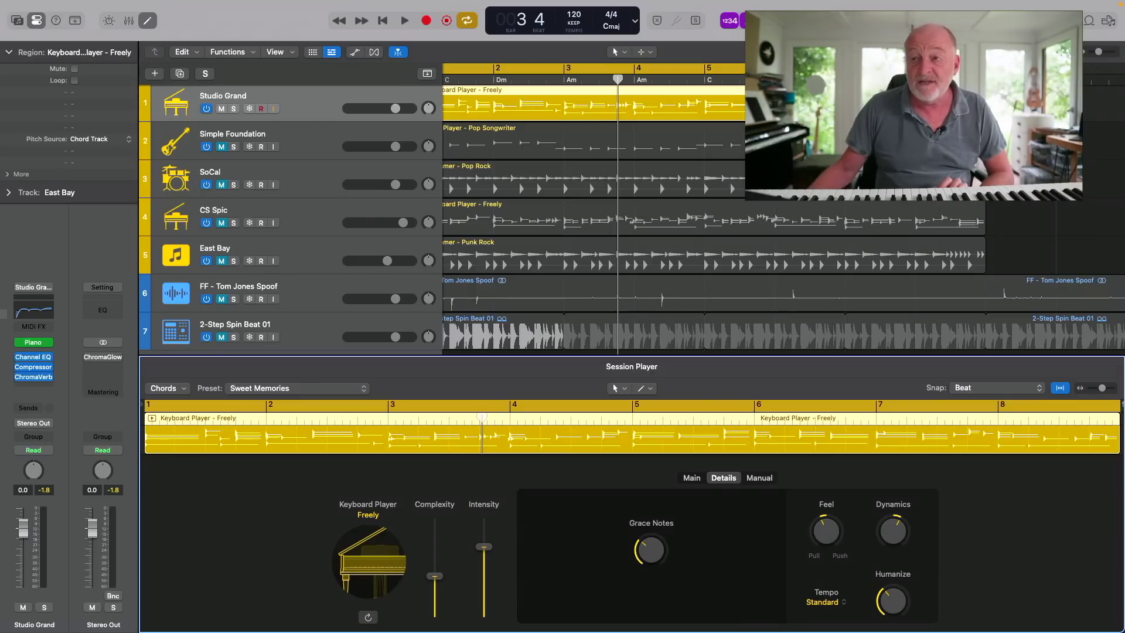
scroll(856, 346, down, 2)
scroll(703, 235, up, 2)
scroll(586, 176, right, 1)
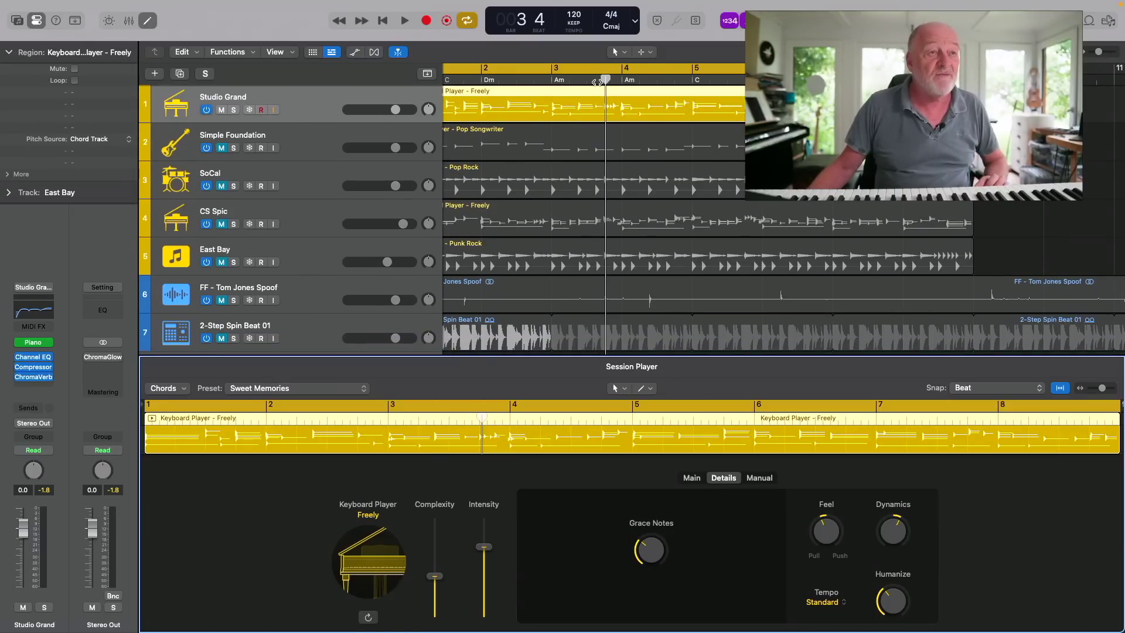
Return the playhead to bar 1 and play the arrangement
key(Return)
key(space)
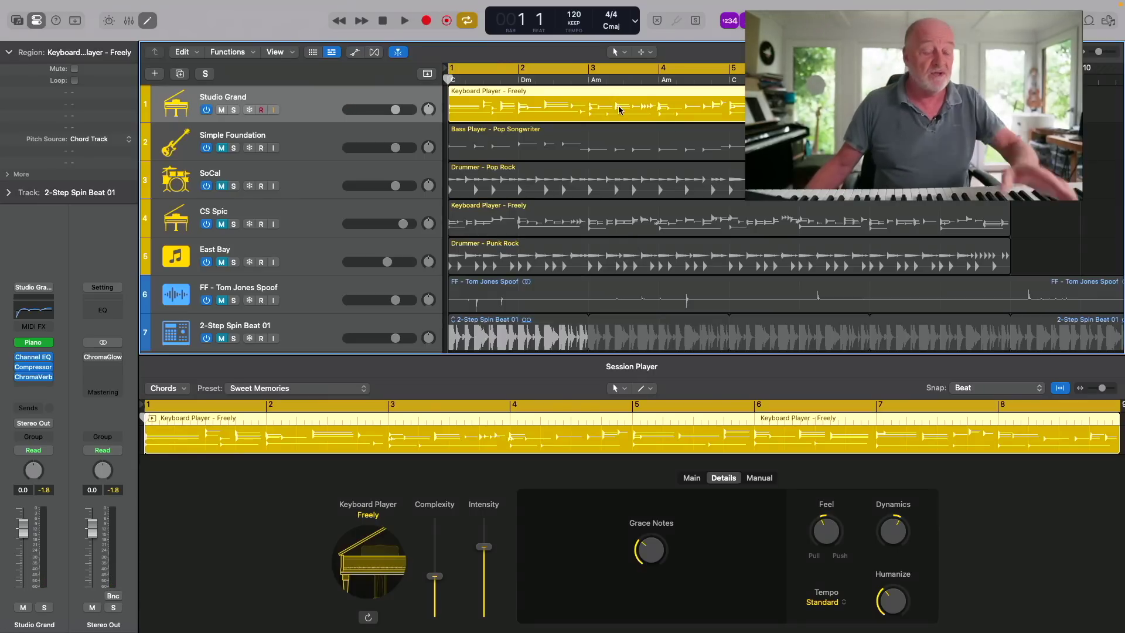
key(space)
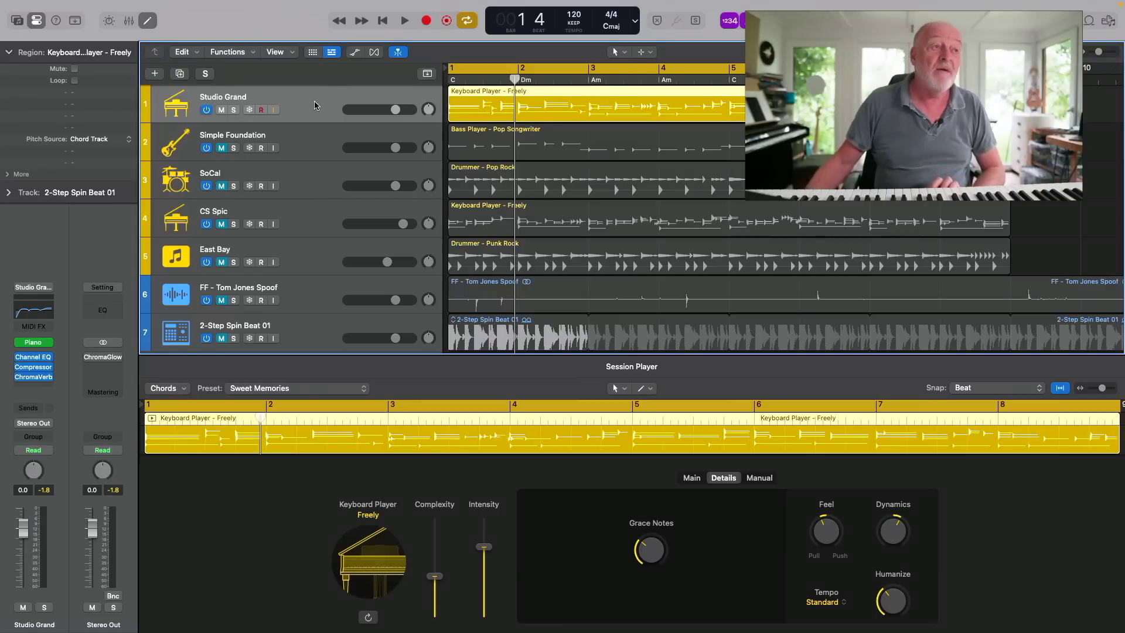
Solo the Simple Foundation, Studio Grand and SoCal tracks
click(232, 148)
click(233, 110)
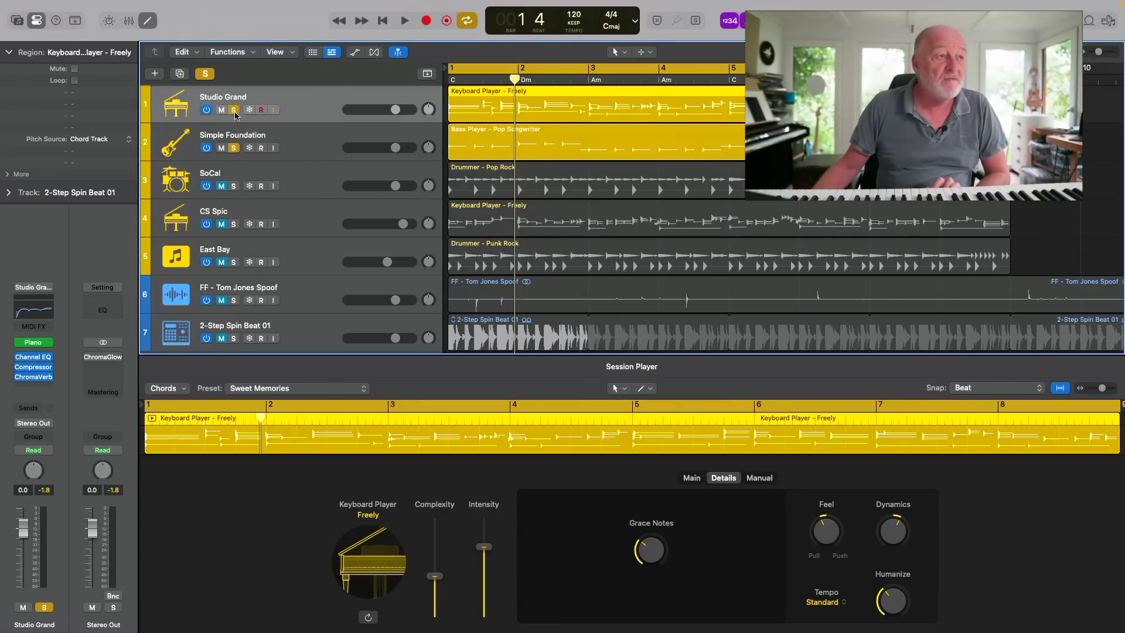
click(234, 187)
scroll(329, 141, down, 1)
Play the soloed tracks from bar 1, stop, and enlarge the Session Player editor
key(Return)
key(space)
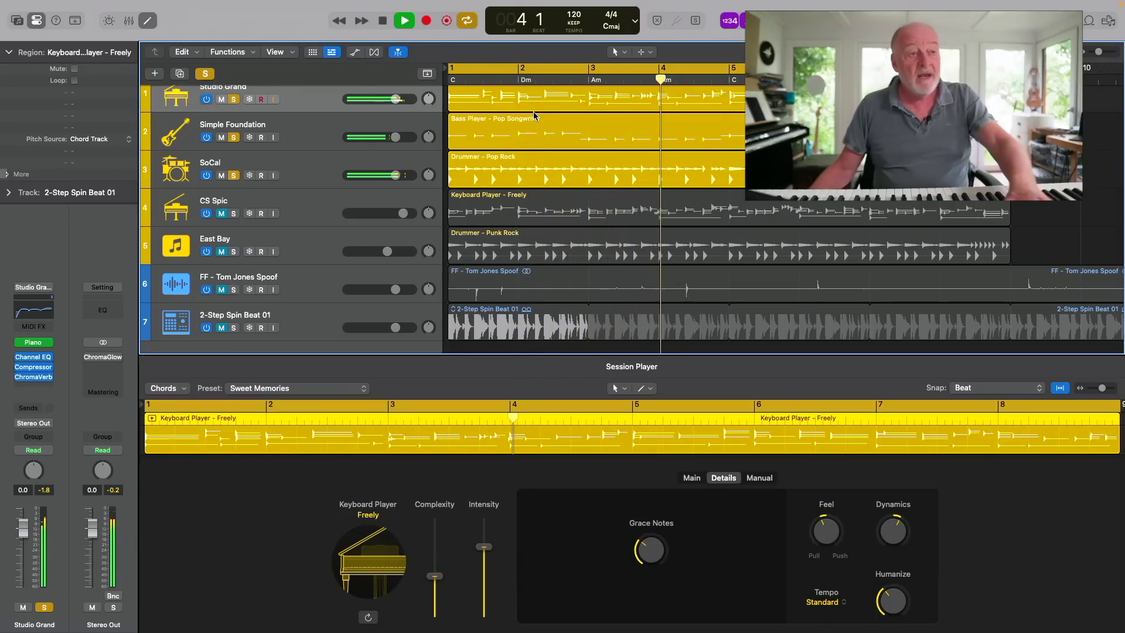
key(space)
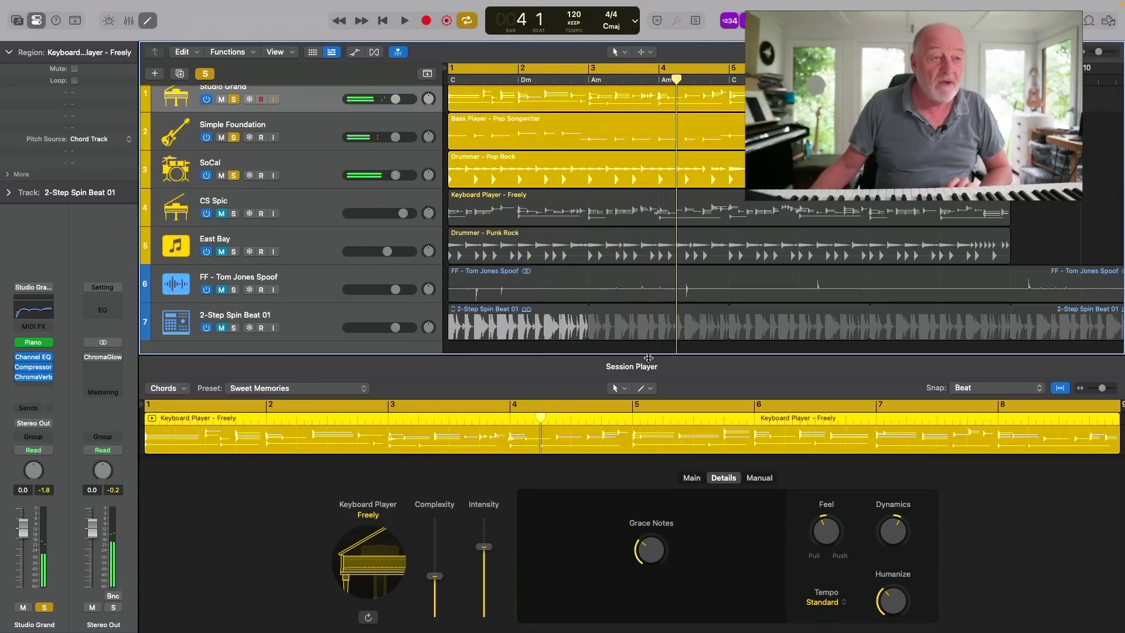
drag(647, 356, 639, 175)
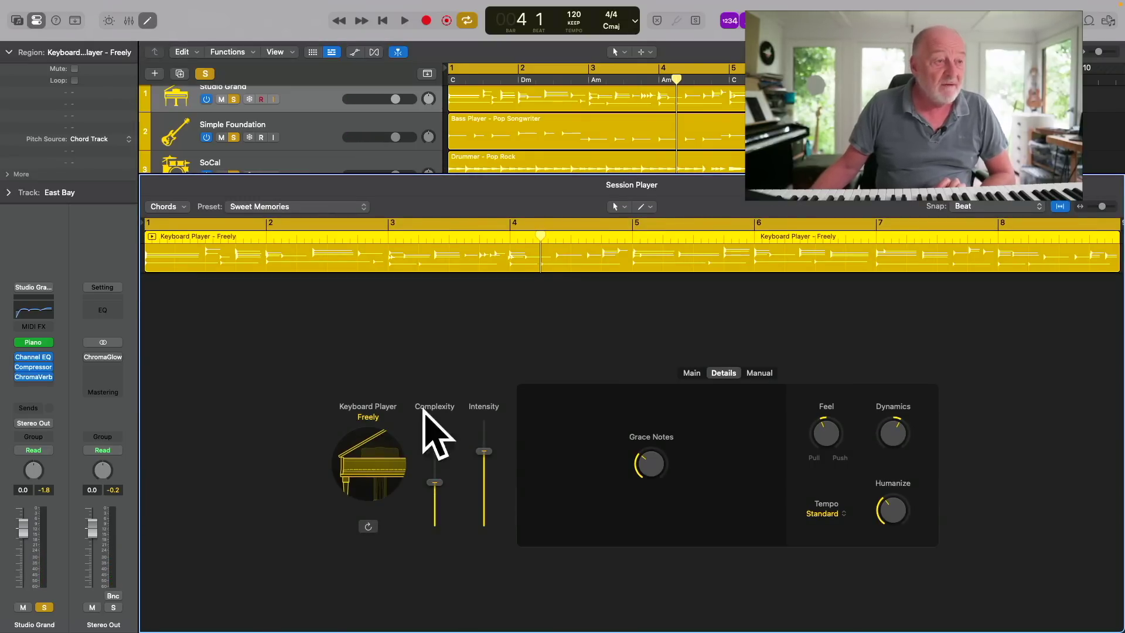
Browse the Keyboard Player style and type lists, then view its hand voicing and manual pattern settings
click(376, 420)
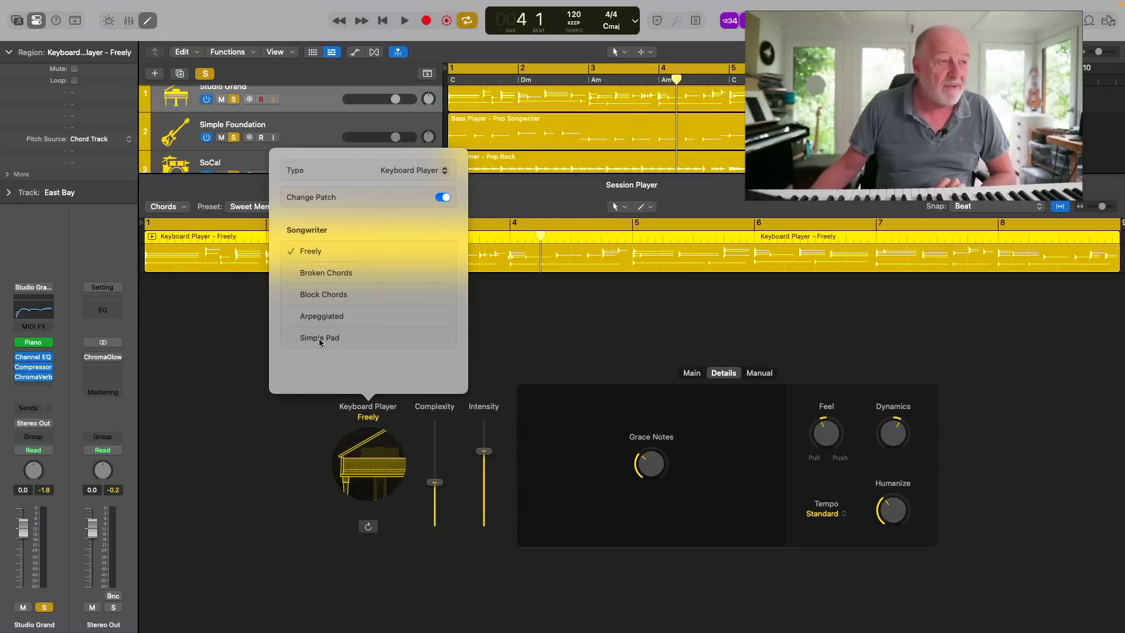
click(408, 170)
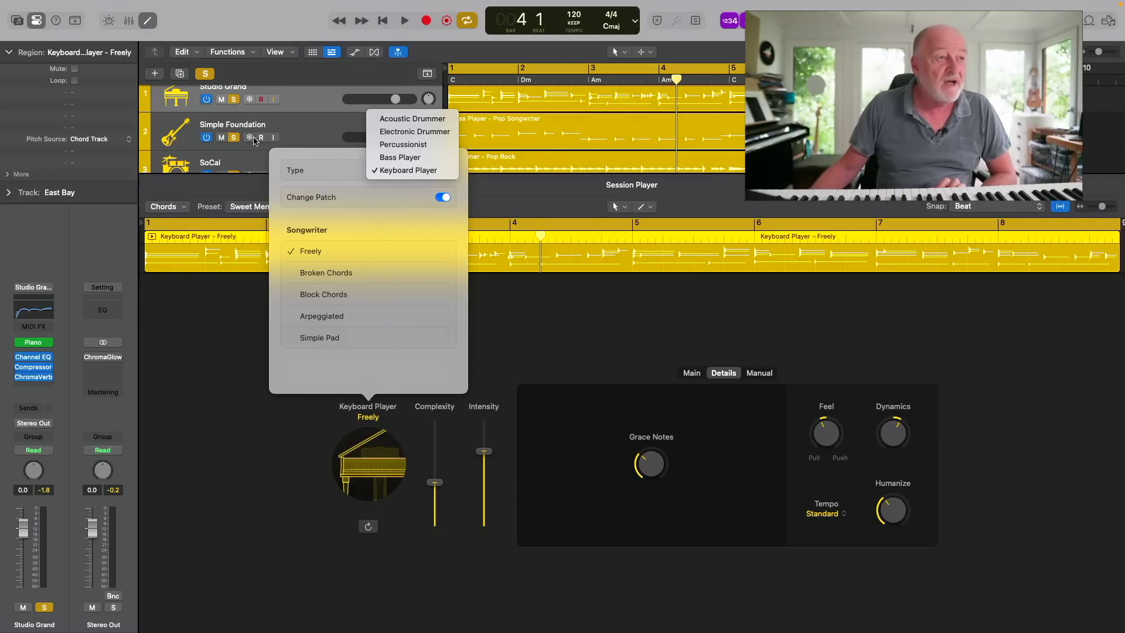
click(580, 305)
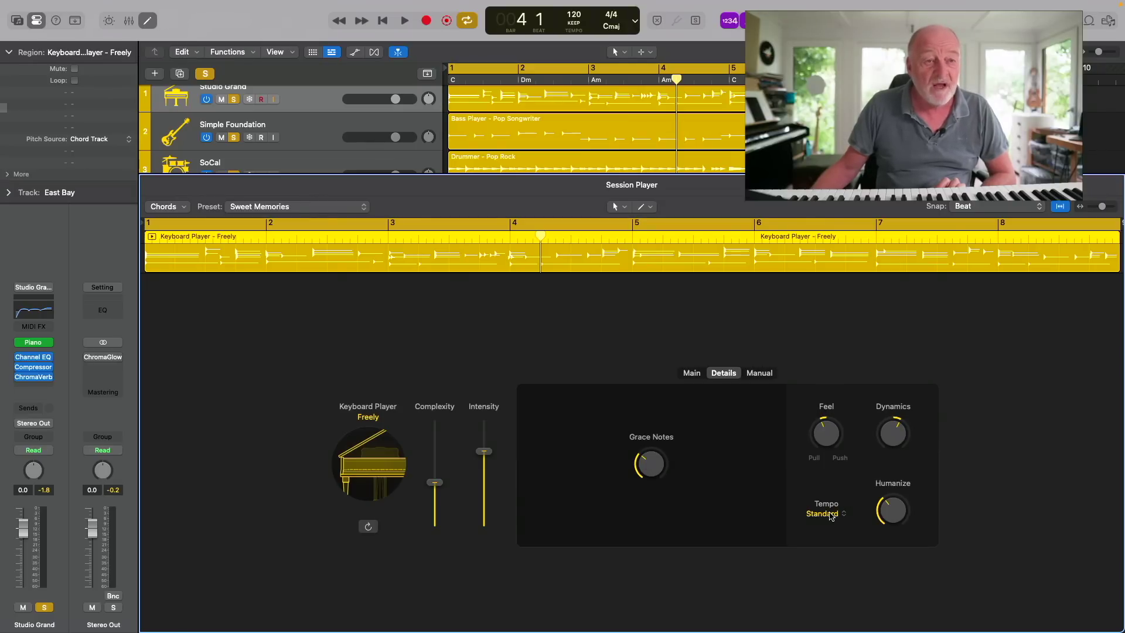
click(701, 376)
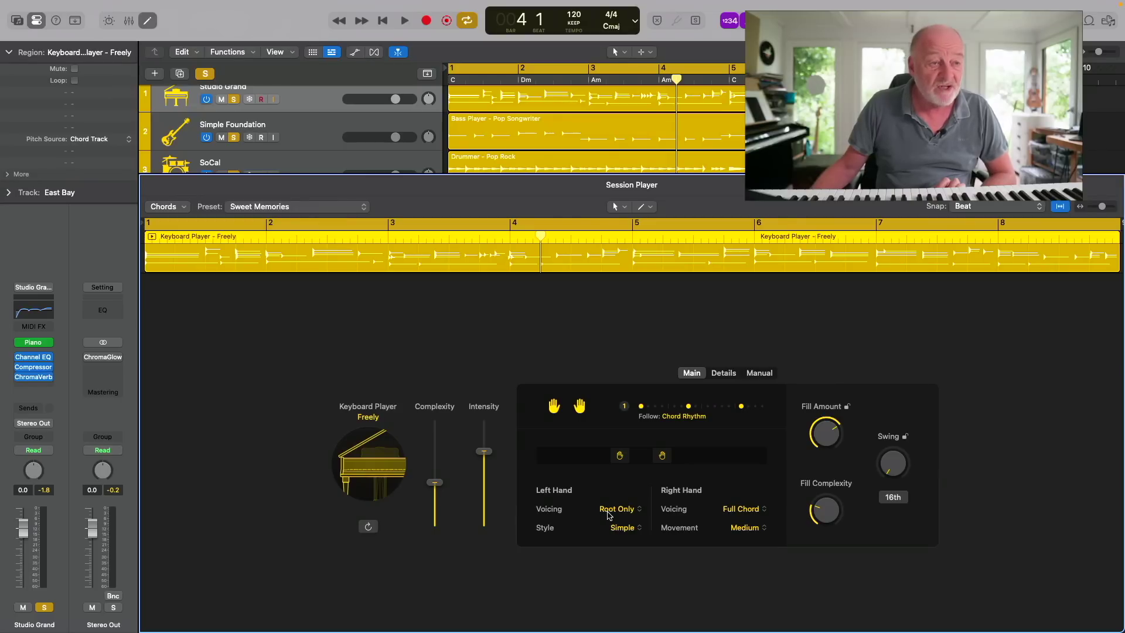
click(762, 374)
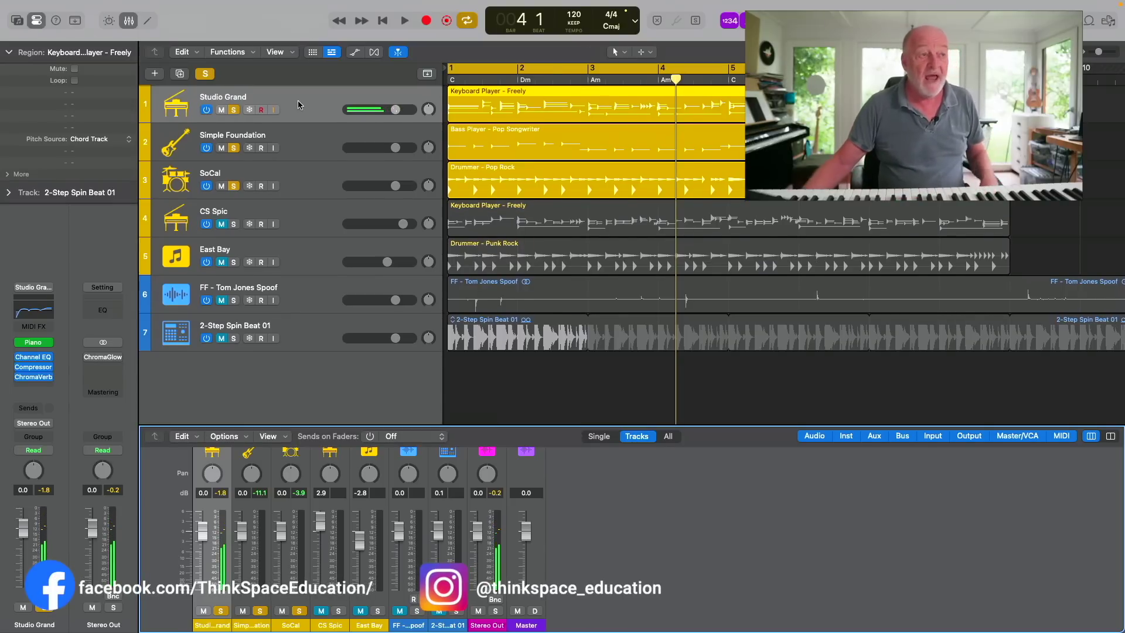
Solo the CS Spic keyboard track and start playback
click(313, 143)
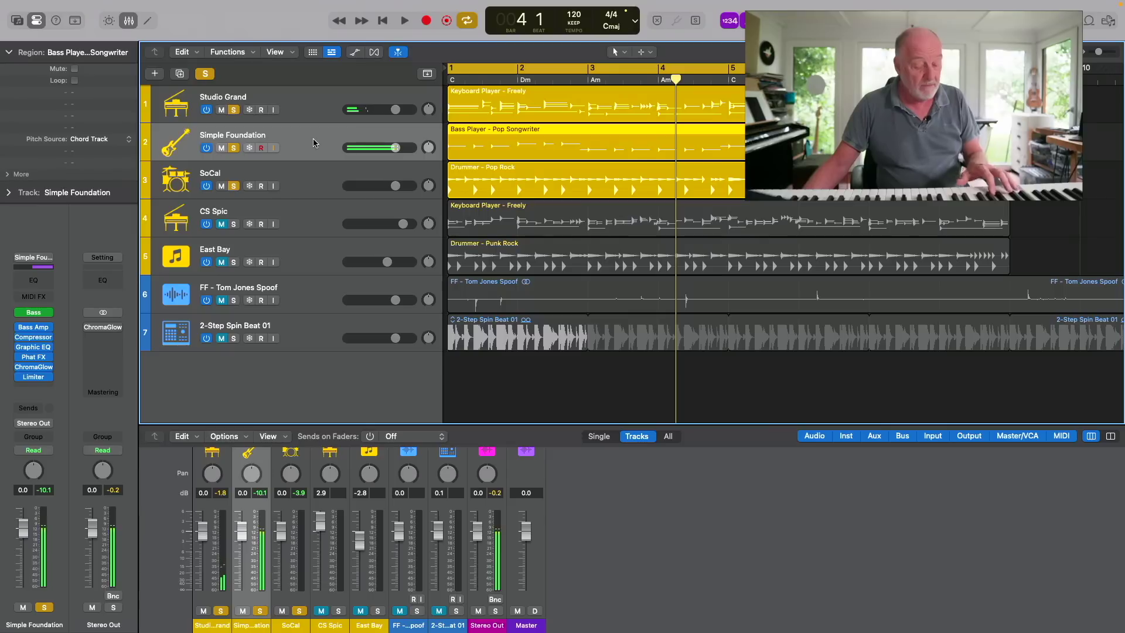
click(300, 173)
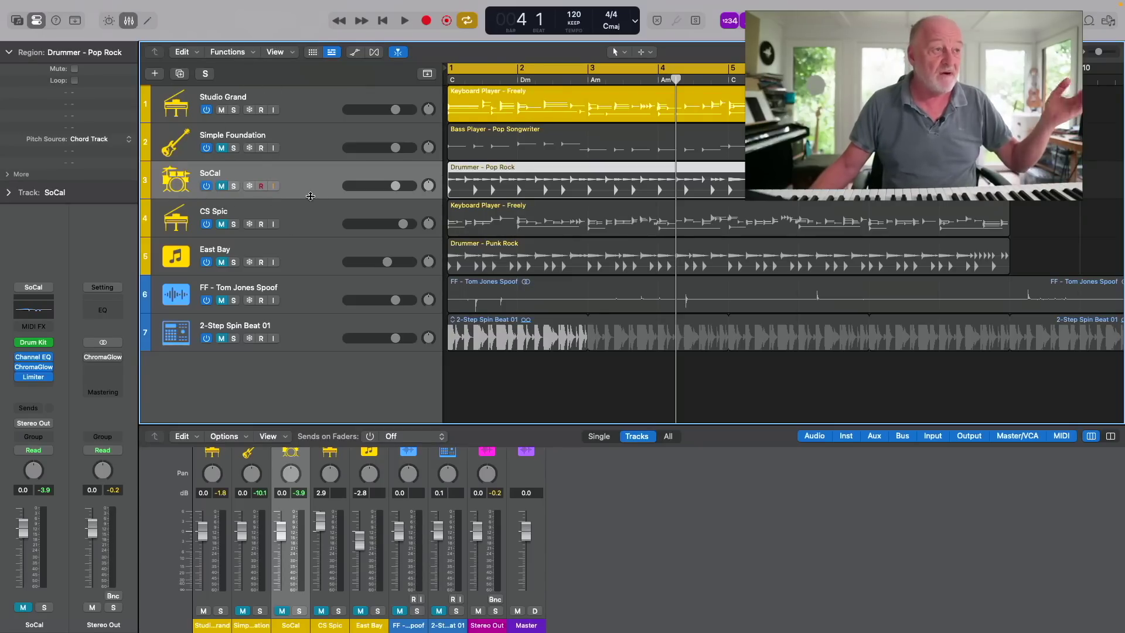
click(233, 226)
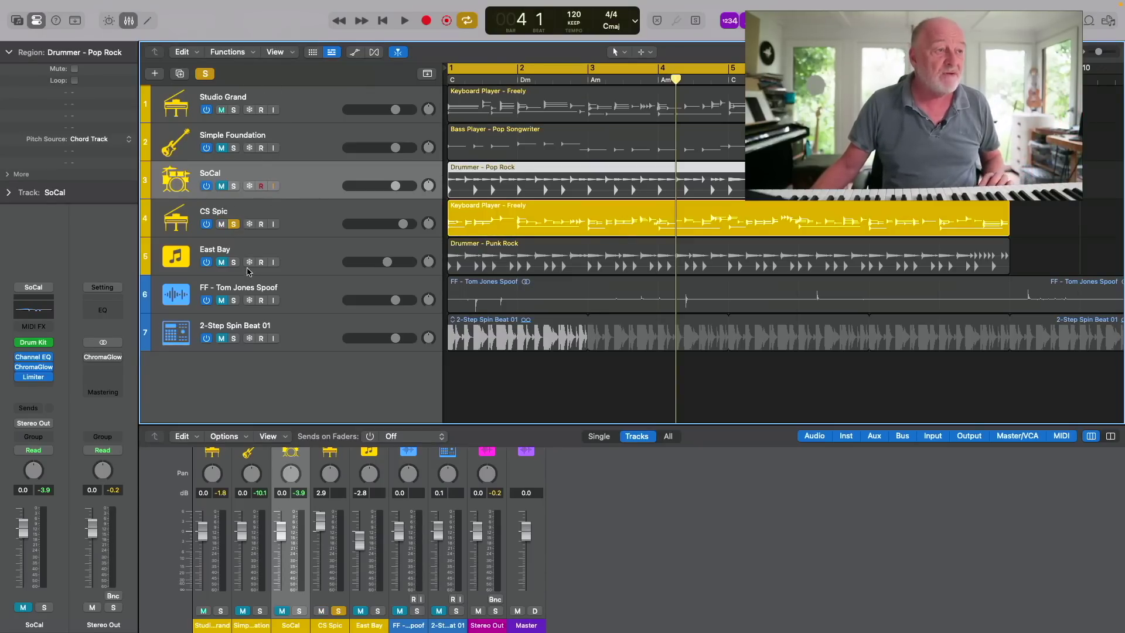
key(space)
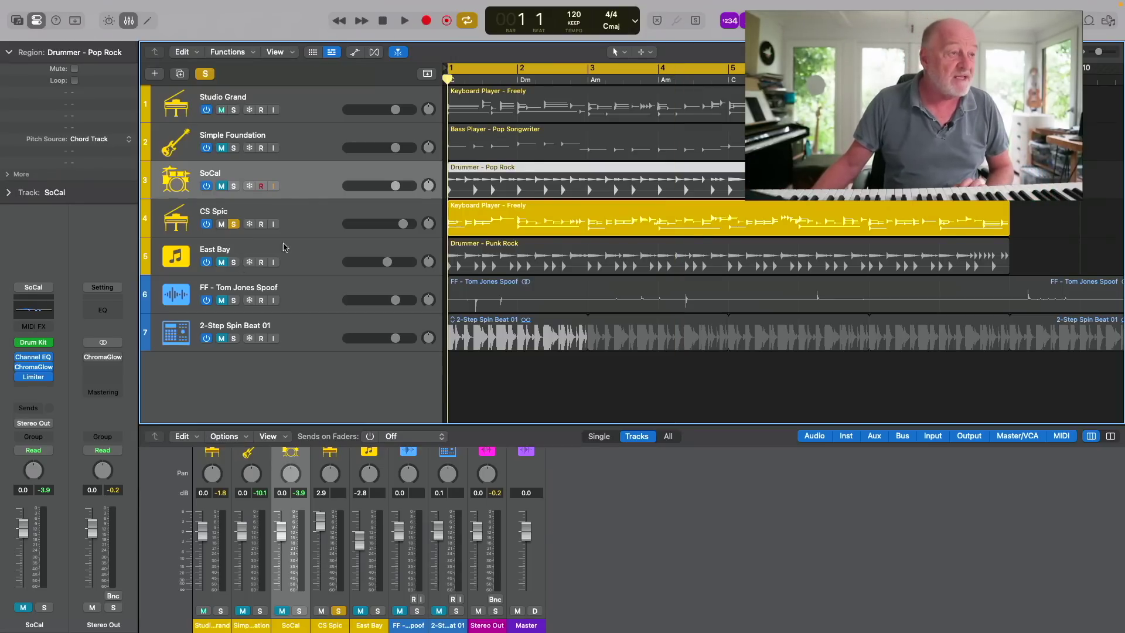
Stop, add the East Bay drummer to the solo, and play from bar 1
click(320, 225)
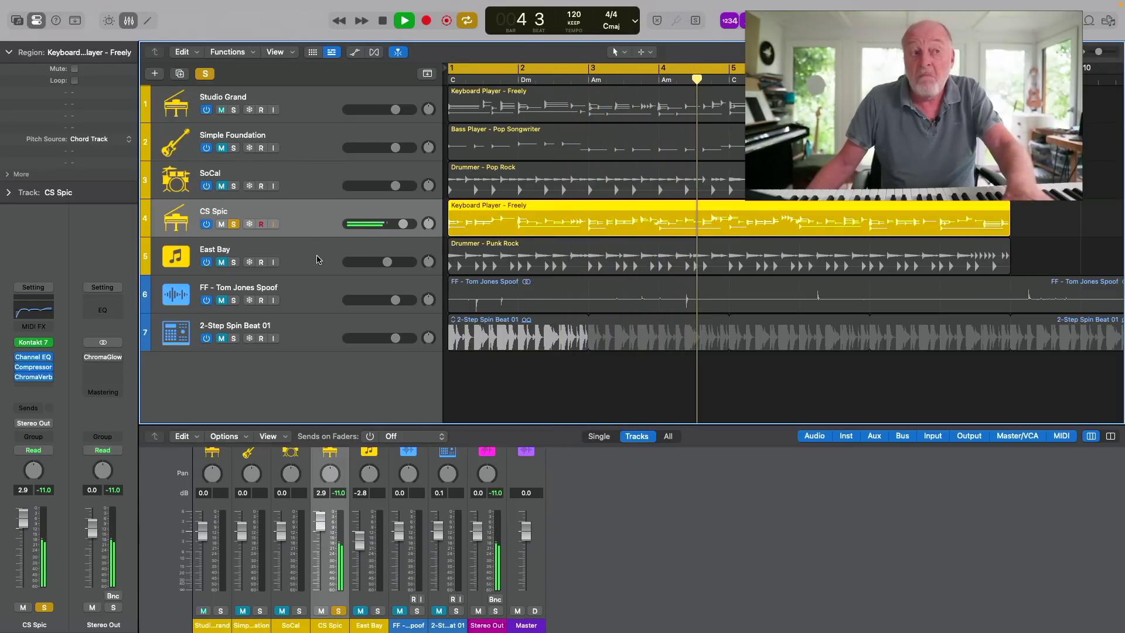
key(space)
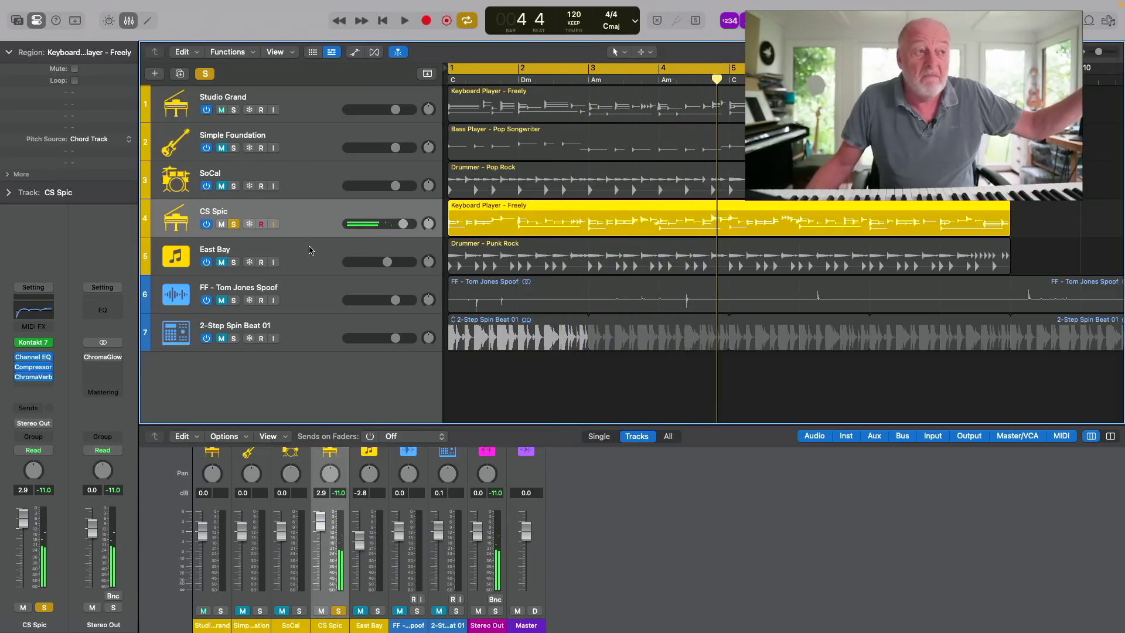
click(233, 263)
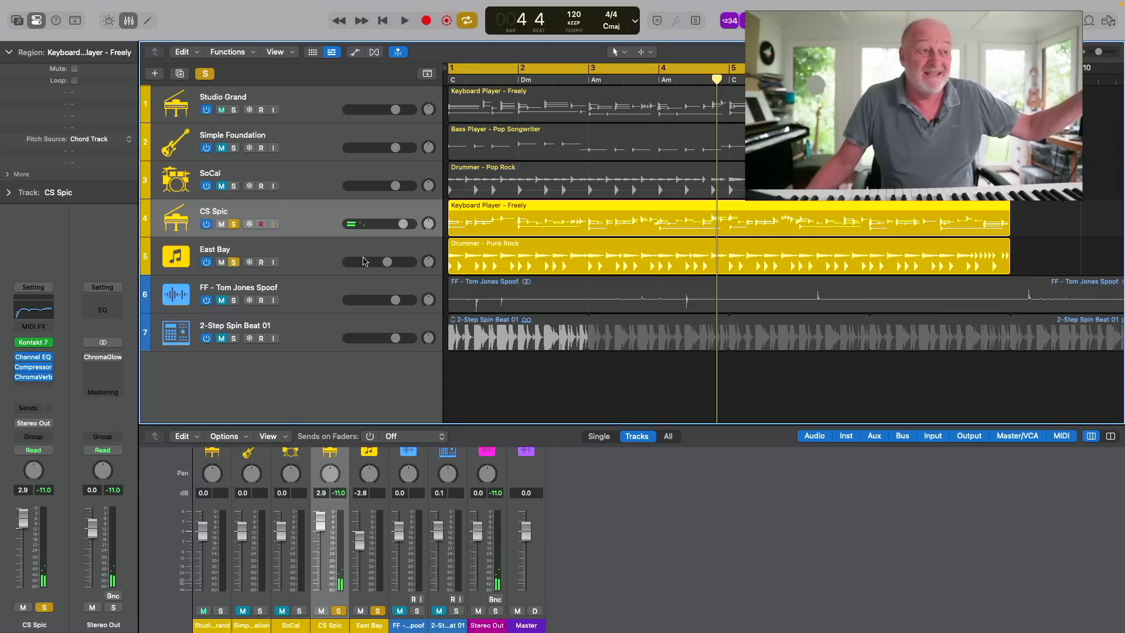
key(Return)
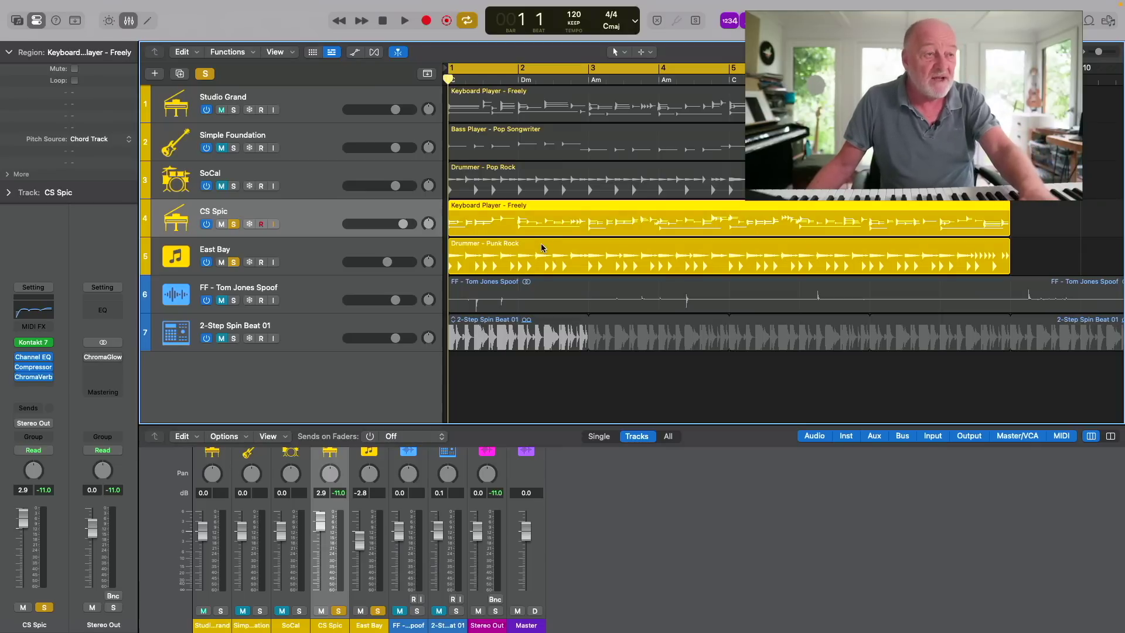
key(space)
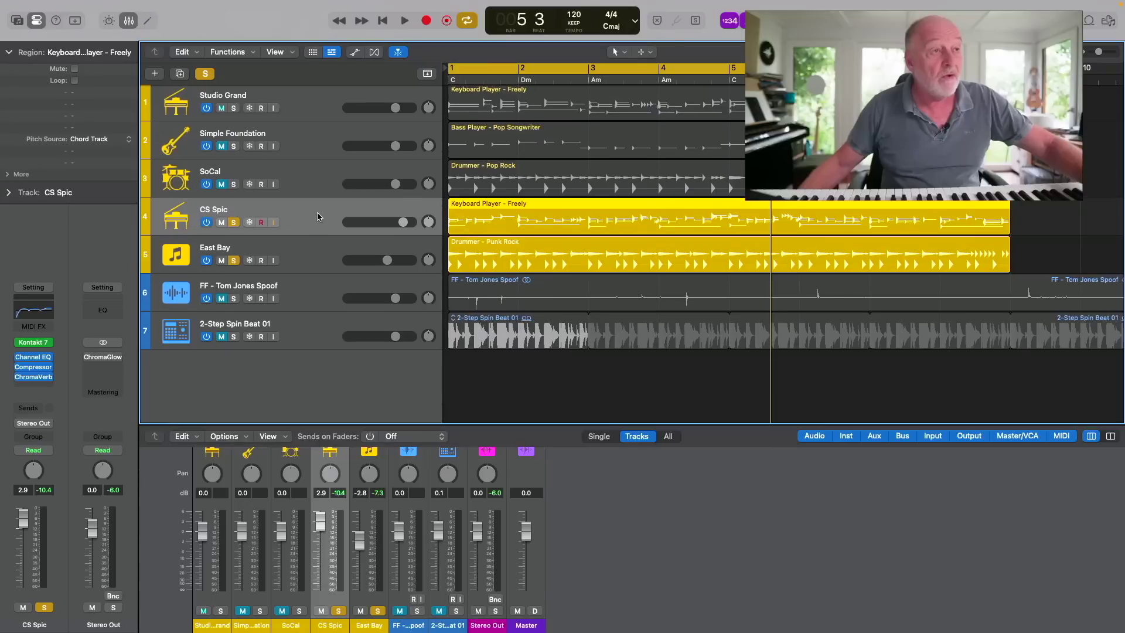
Show the global tracks and focus on the Chord track
scroll(357, 170, up, 1)
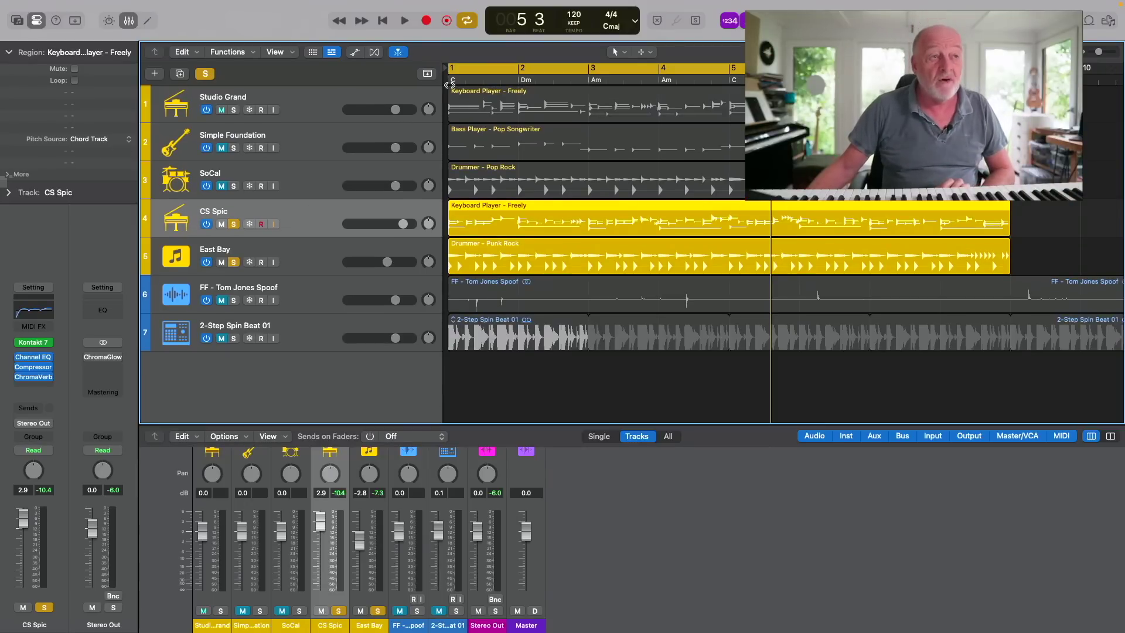
click(426, 74)
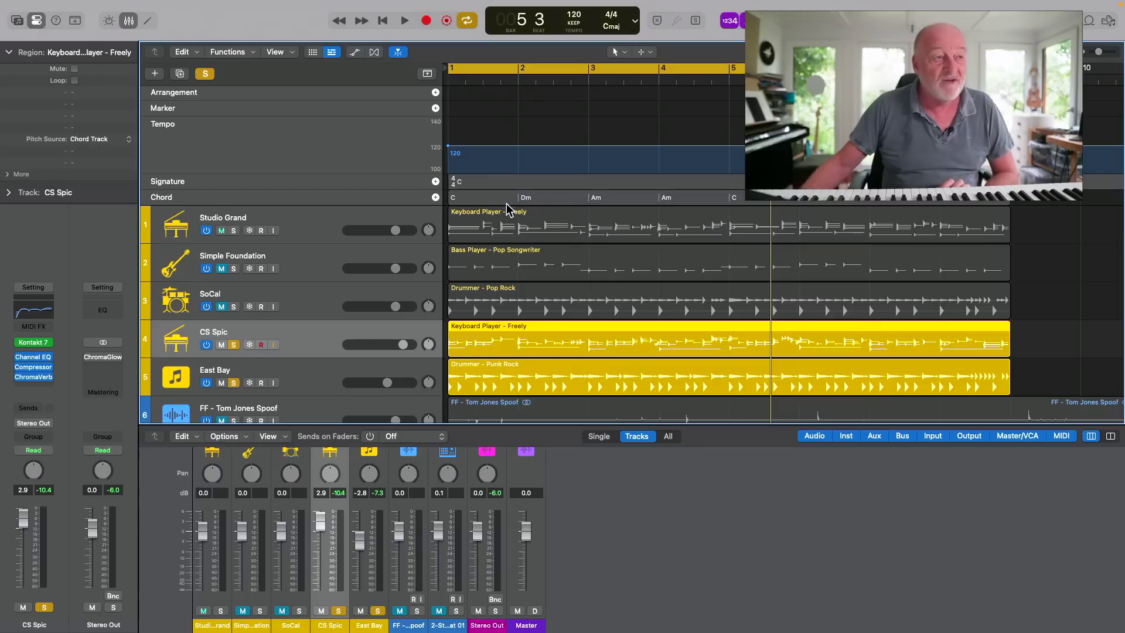
click(458, 203)
scroll(721, 202, right, 1)
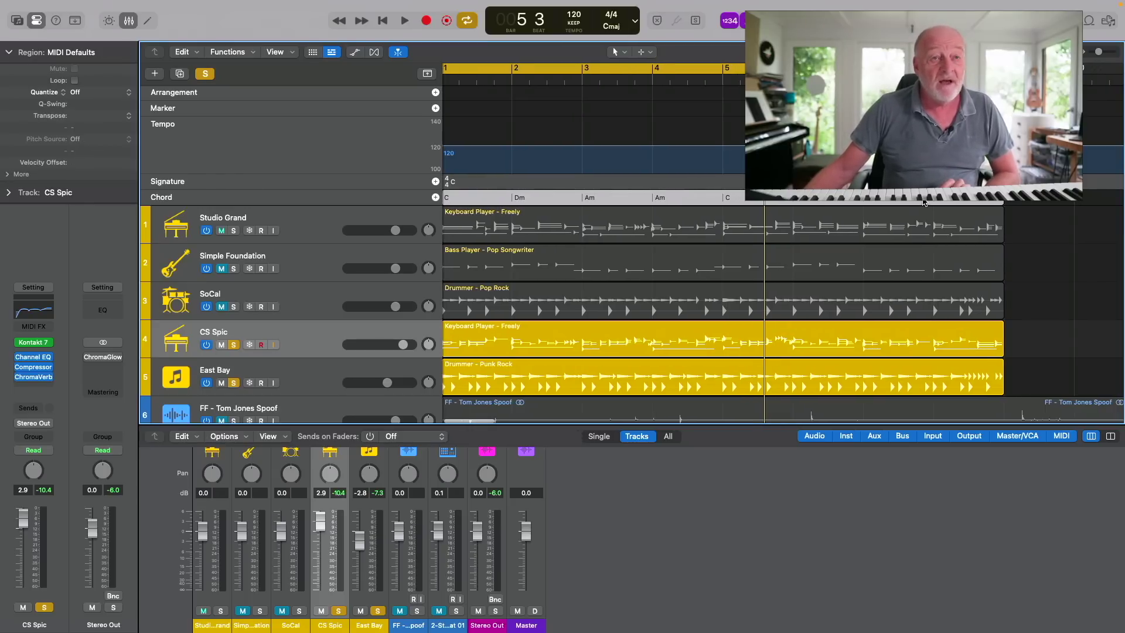
scroll(535, 204, left, 1)
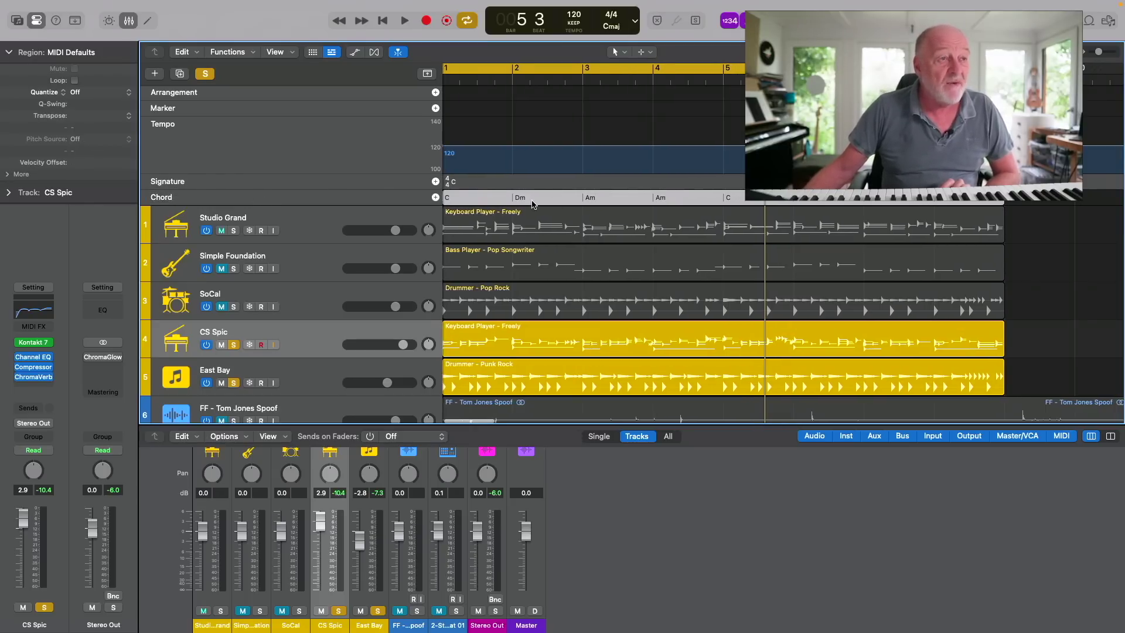
Remove an accidentally created C chord and select the bar-3 Am chord
right_click(593, 200)
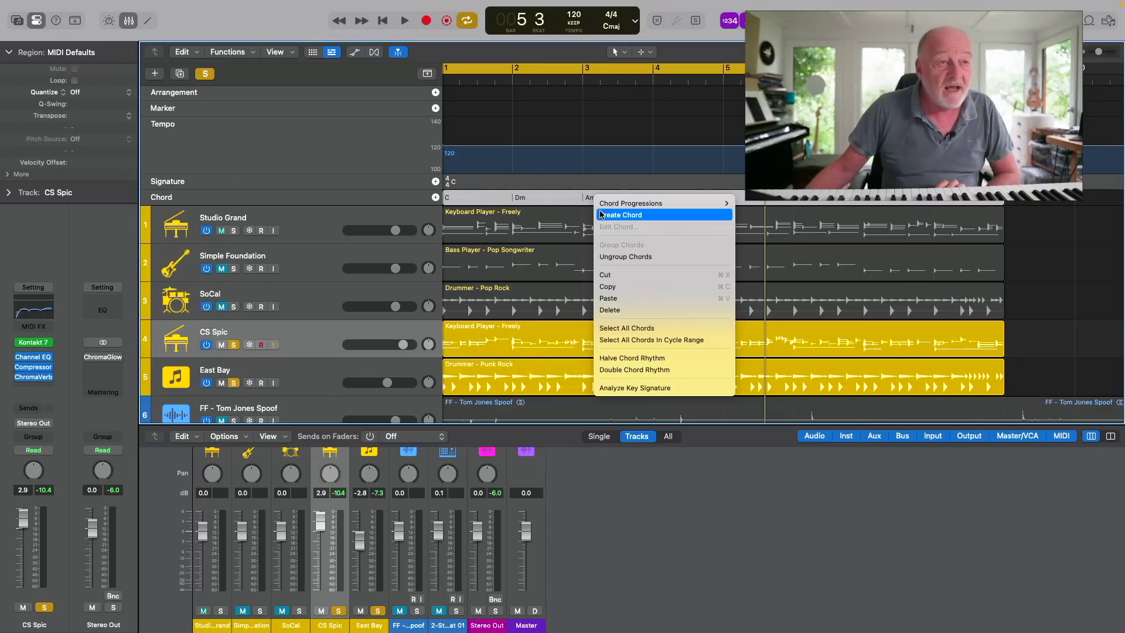
click(602, 214)
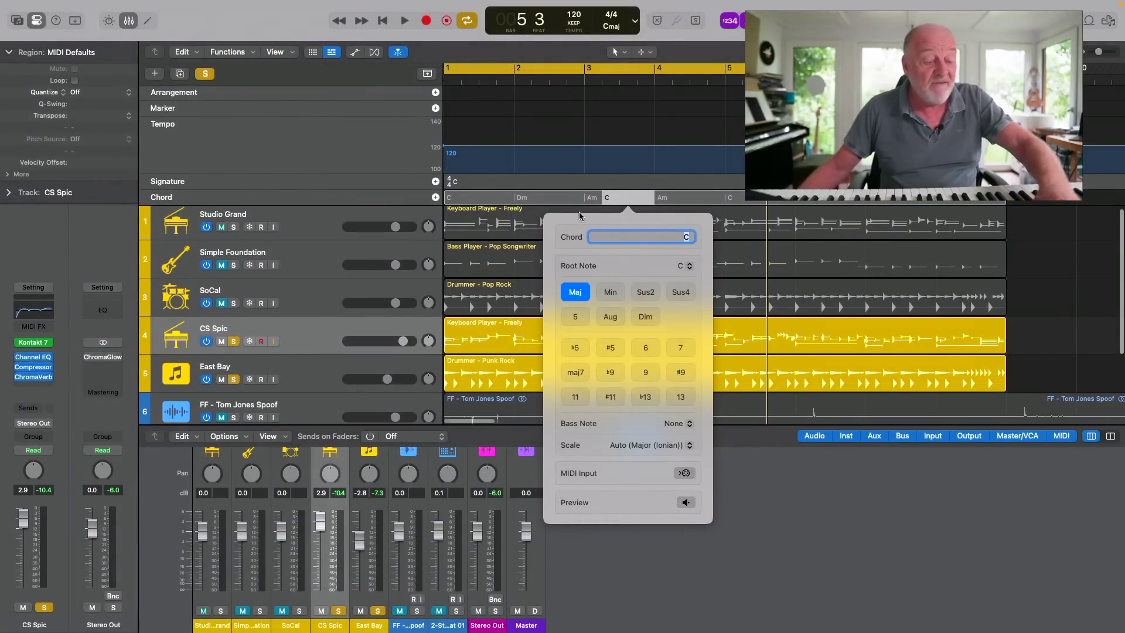
key(Return)
key(Delete)
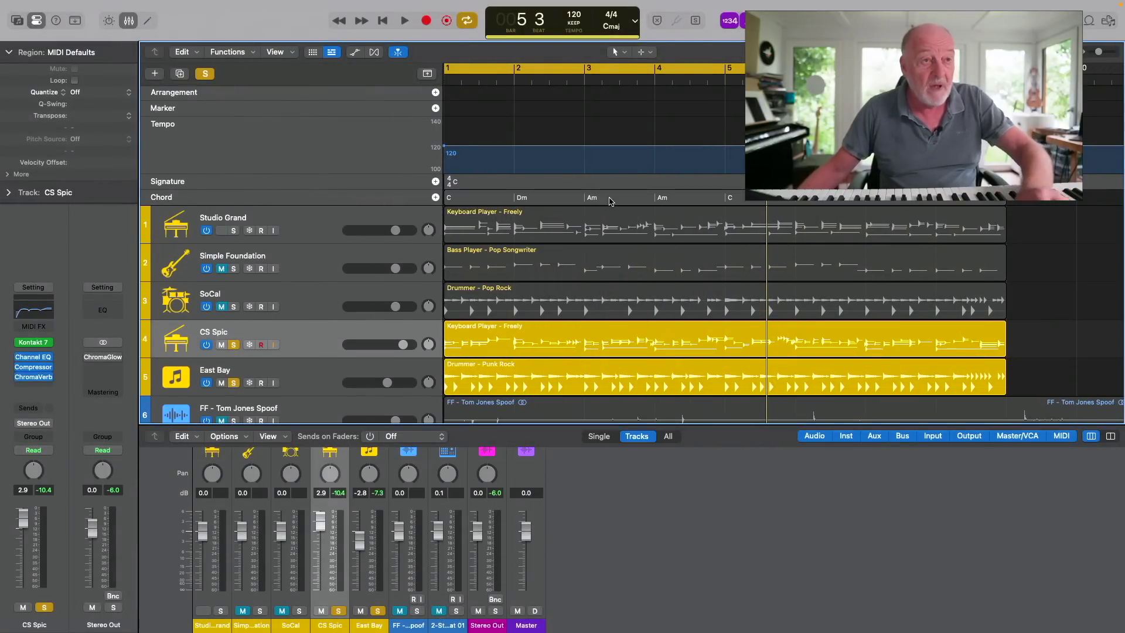
click(592, 200)
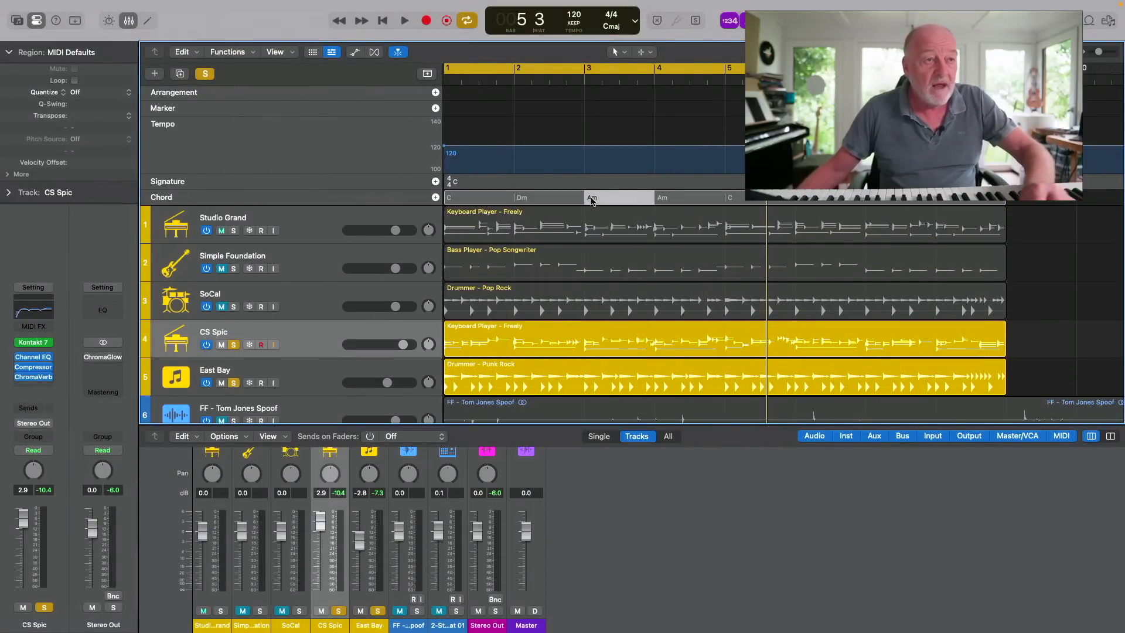
Change the Am chord to Fmaj7 with root F, major quality and maj7
right_click(592, 201)
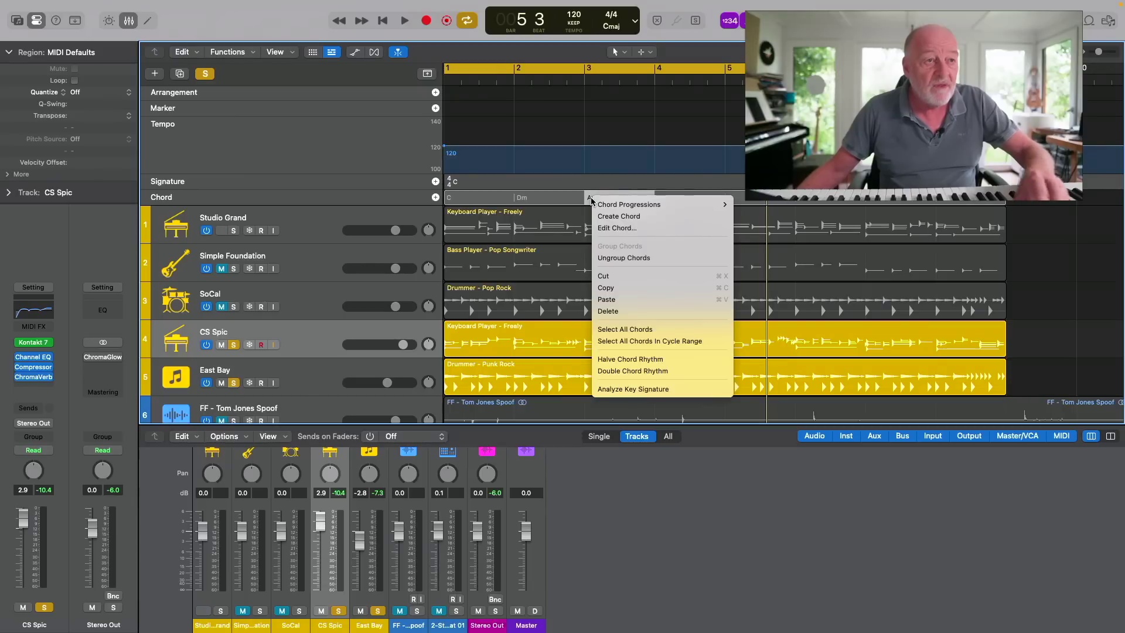
click(605, 229)
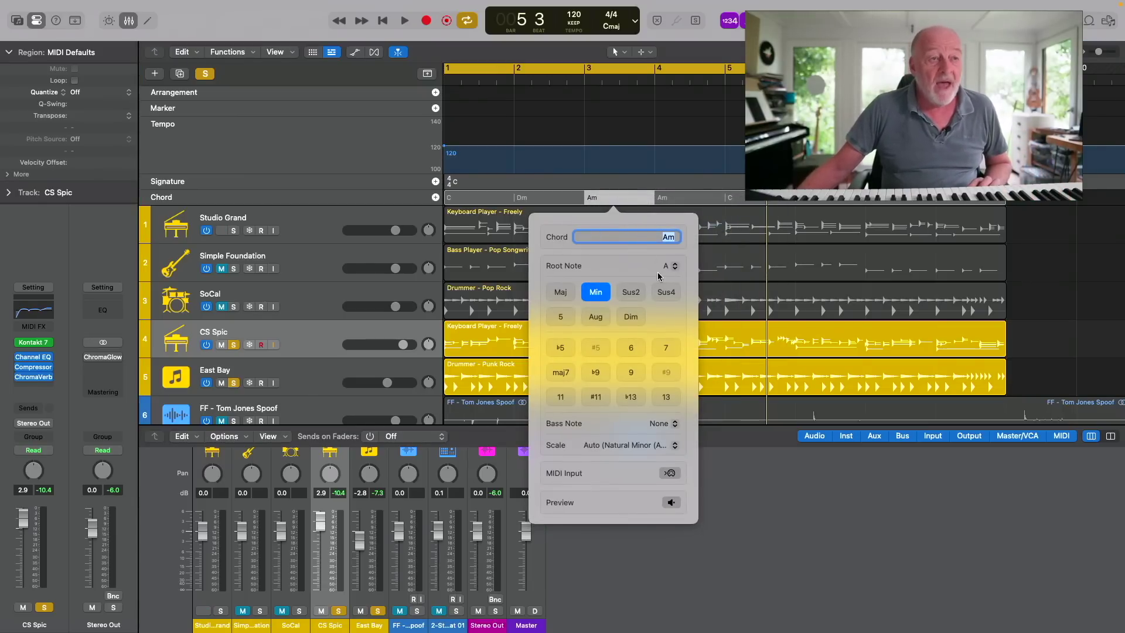
click(669, 266)
click(667, 187)
click(561, 293)
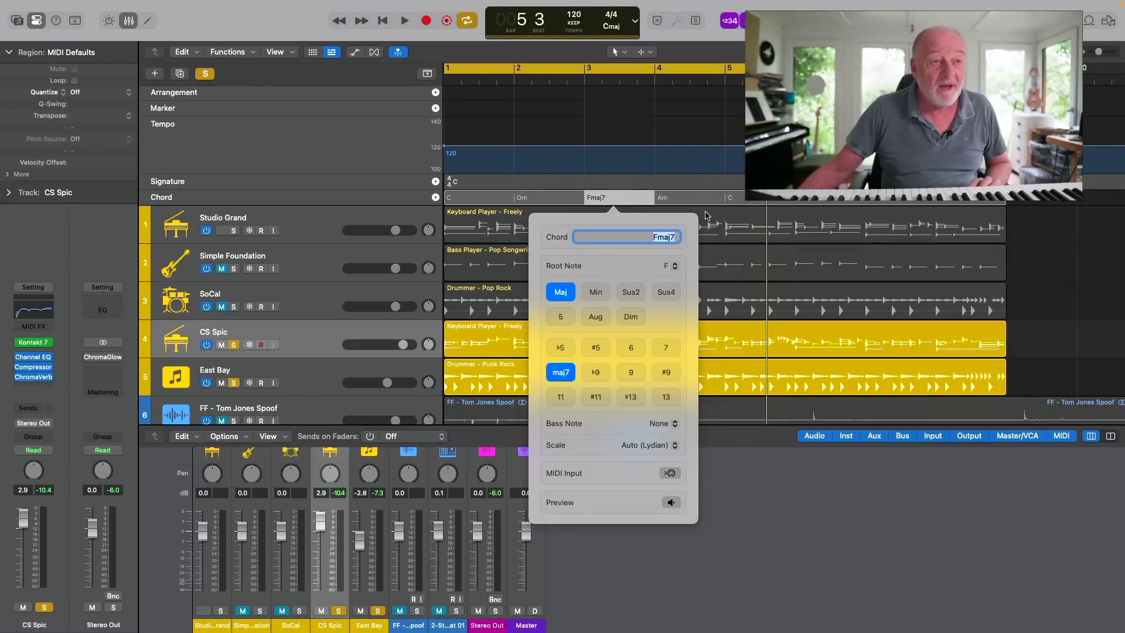
click(685, 126)
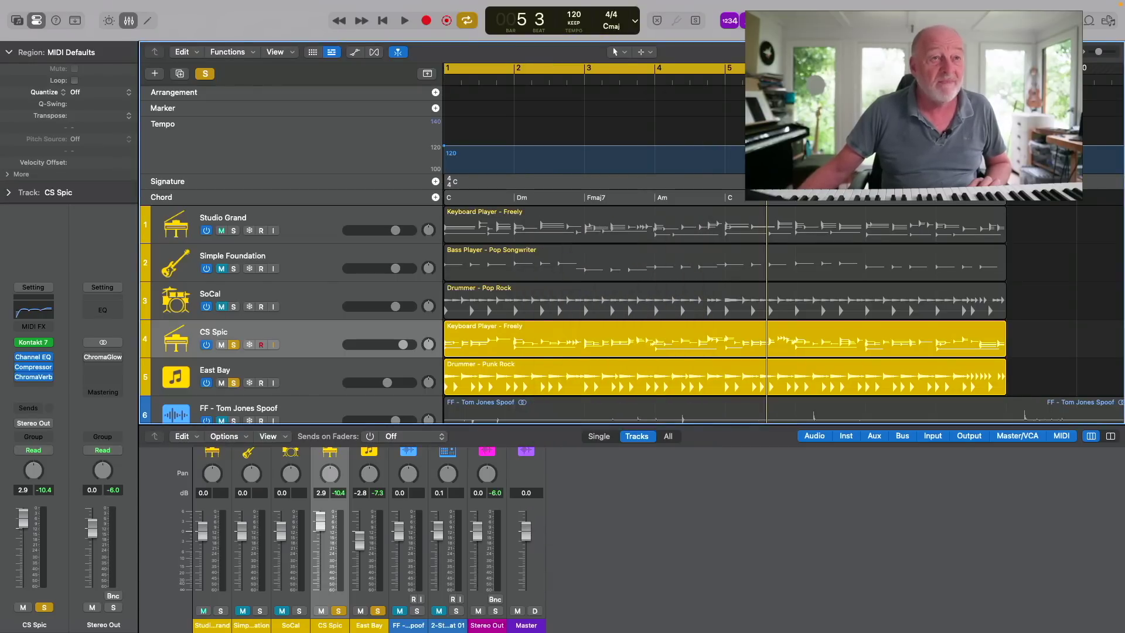
Play the arrangement from the start with the Fmaj7 chord and unsolo East Bay
key(Return)
key(space)
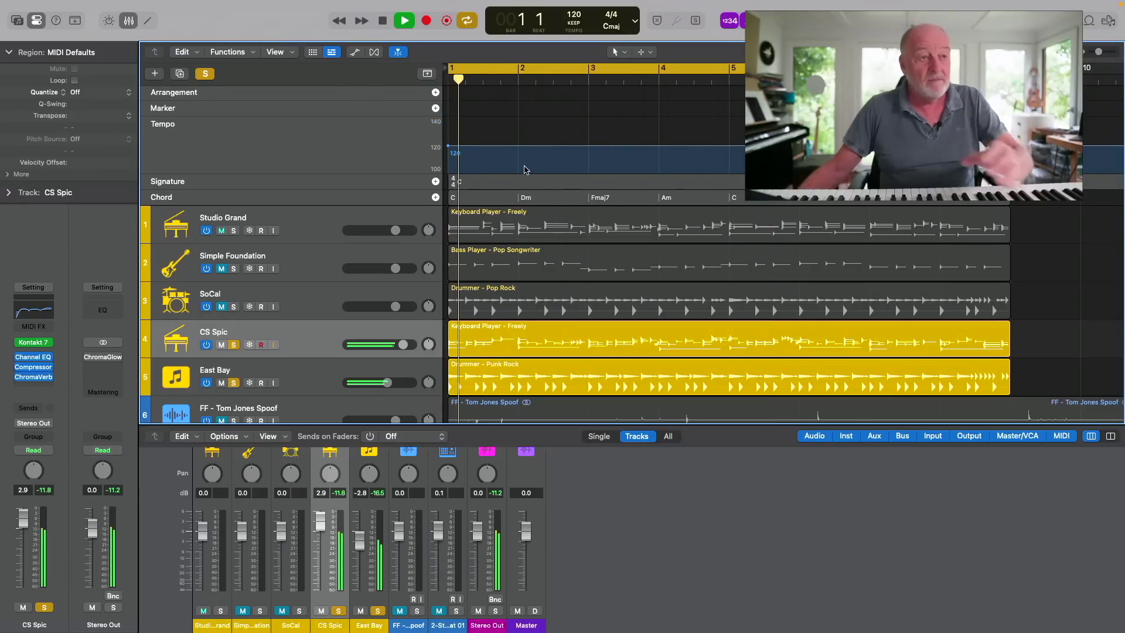
click(234, 382)
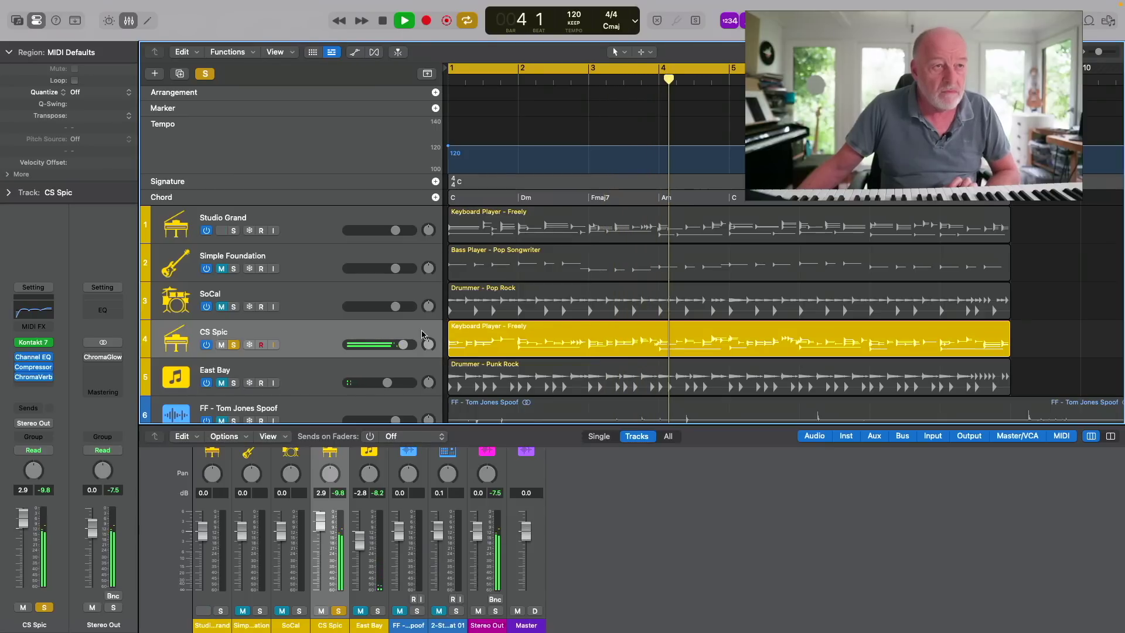
scroll(622, 251, down, 1)
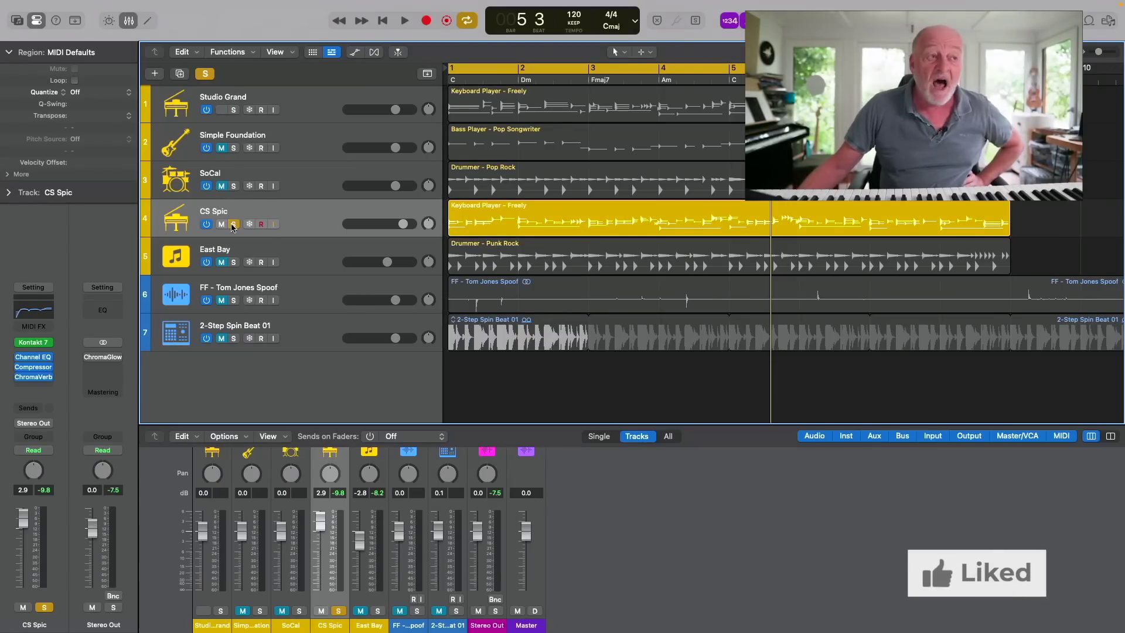
Unsolo CS Spic, then unmute and solo the FF - Tom Jones Spoof audio track
click(233, 224)
click(221, 225)
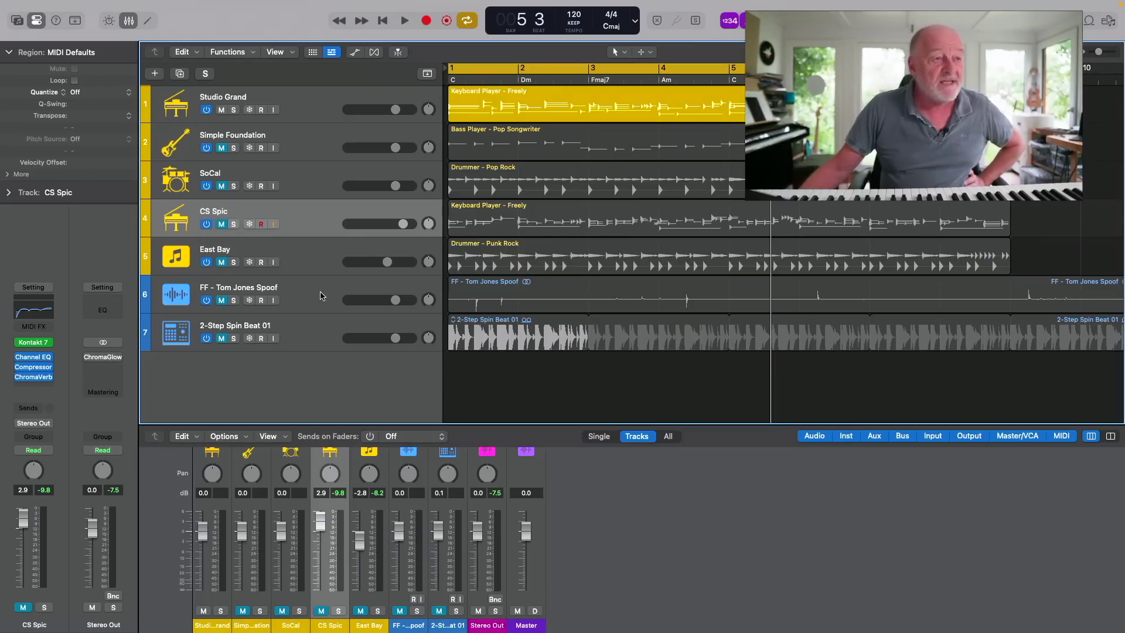
click(331, 293)
click(224, 301)
click(233, 300)
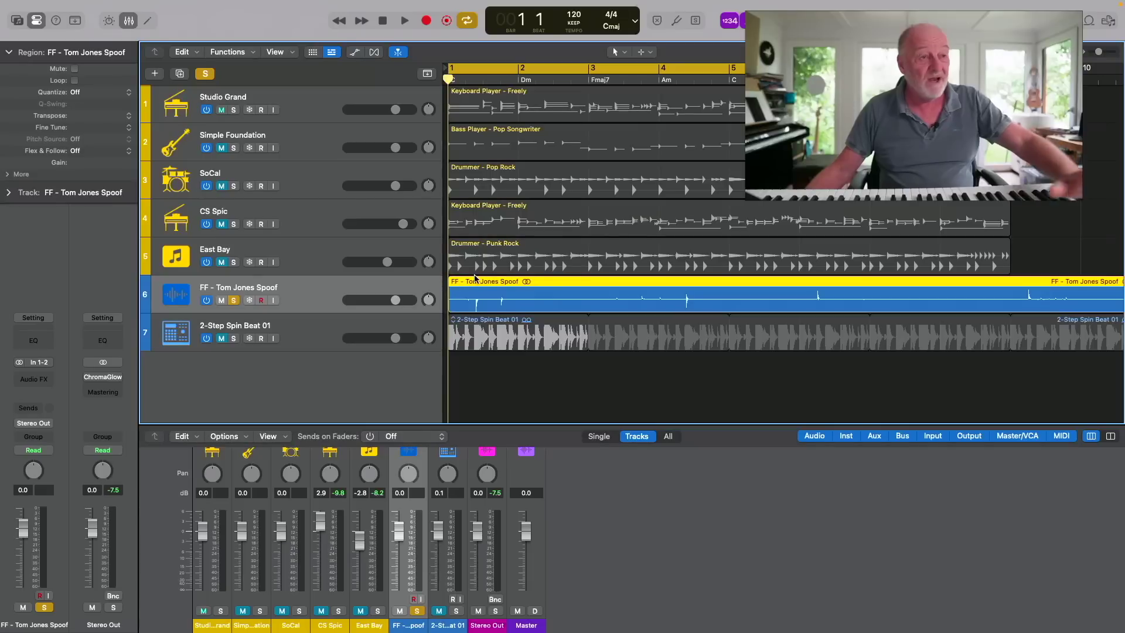
Play the Tom Jones Spoof region, then Stem Split it into Vocals, Drums, Bass and Other
key(space)
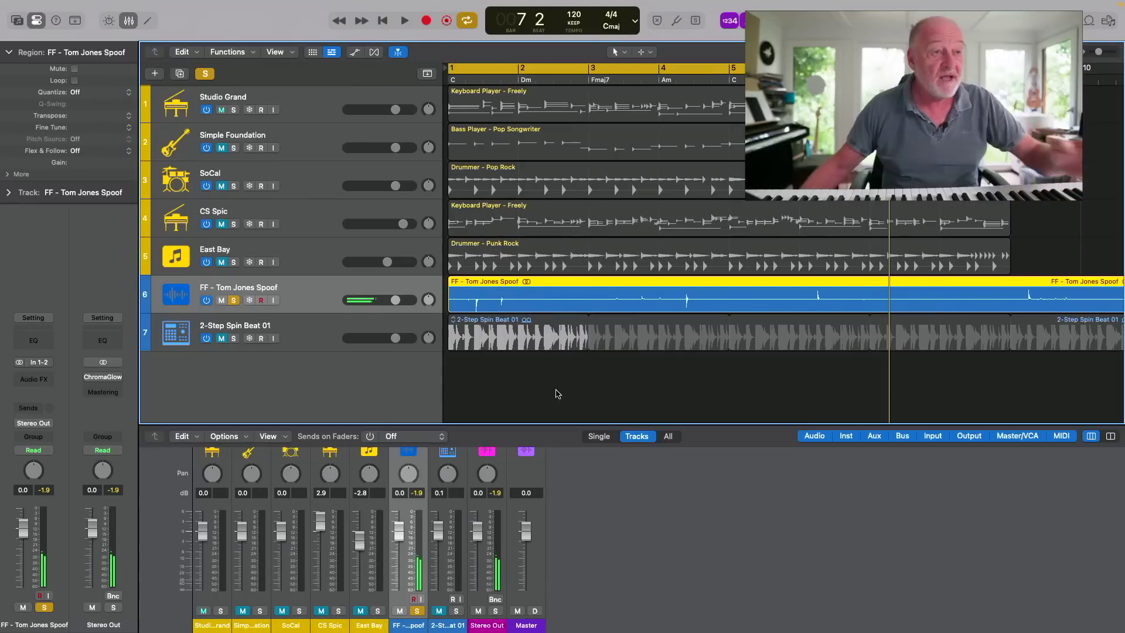
right_click(489, 293)
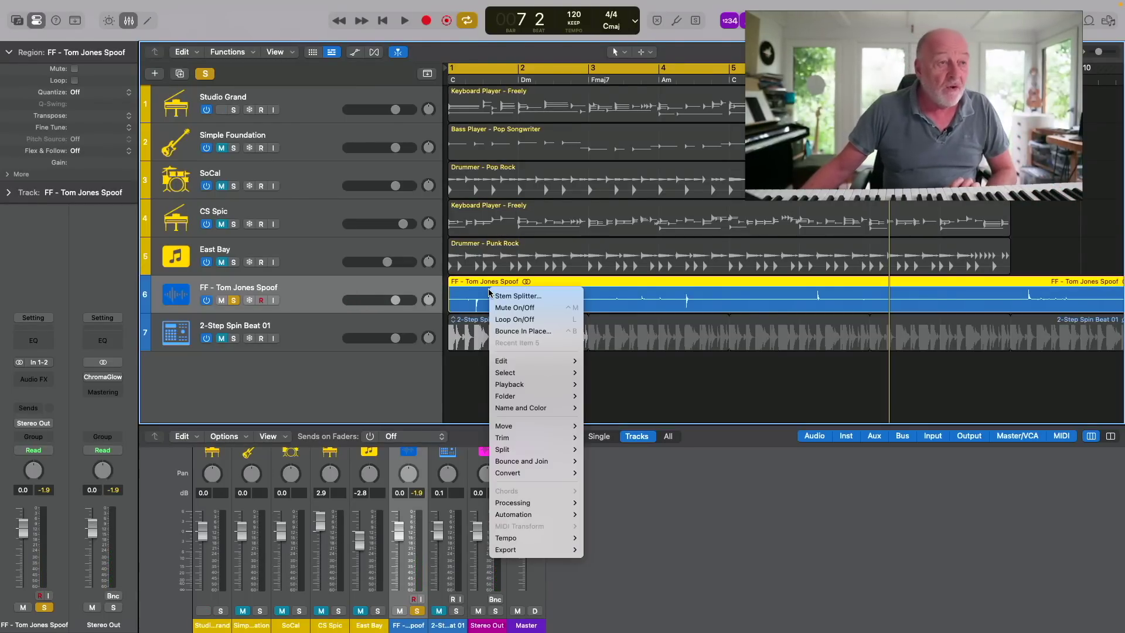
click(495, 296)
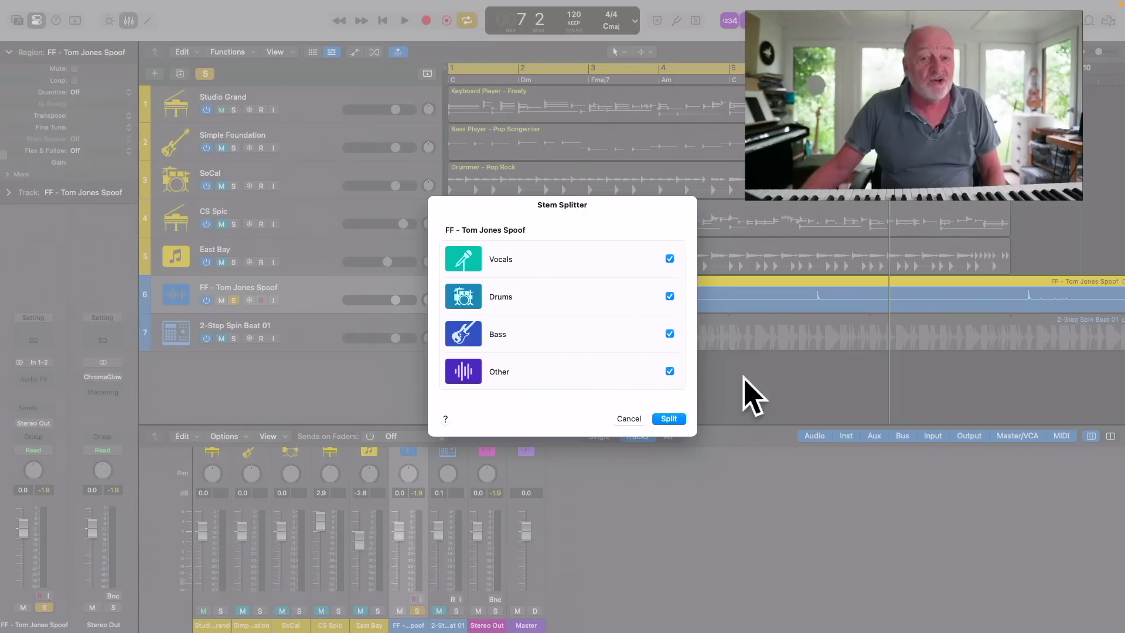
click(669, 419)
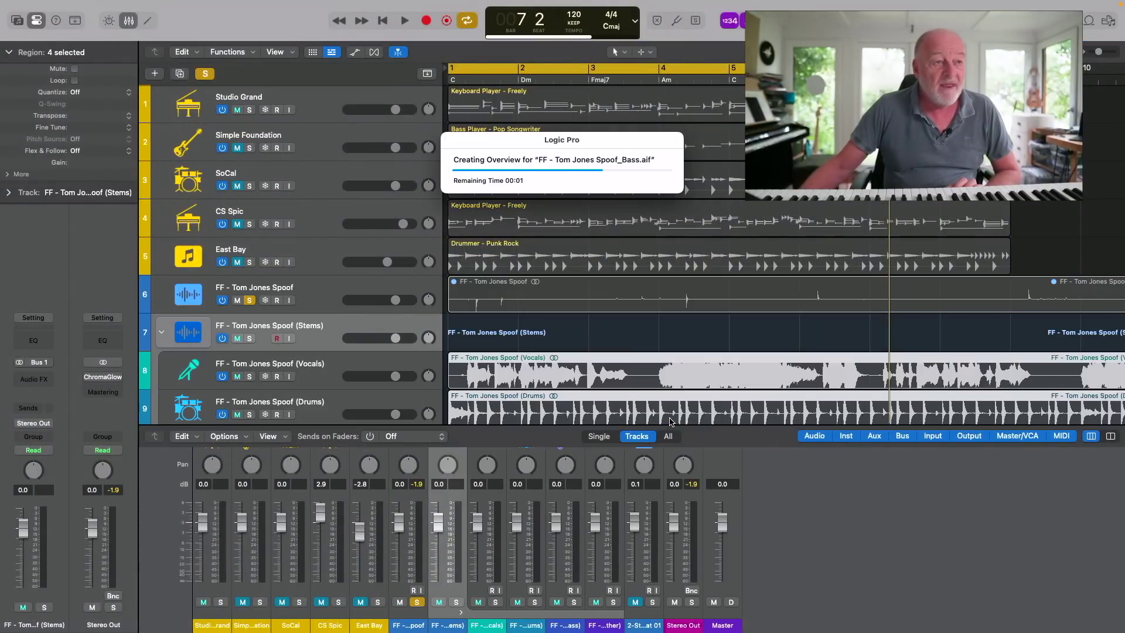
Unsolo the original track, solo the Vocals, Drums, Bass and Other stems, and play from the start
scroll(510, 315, down, 3)
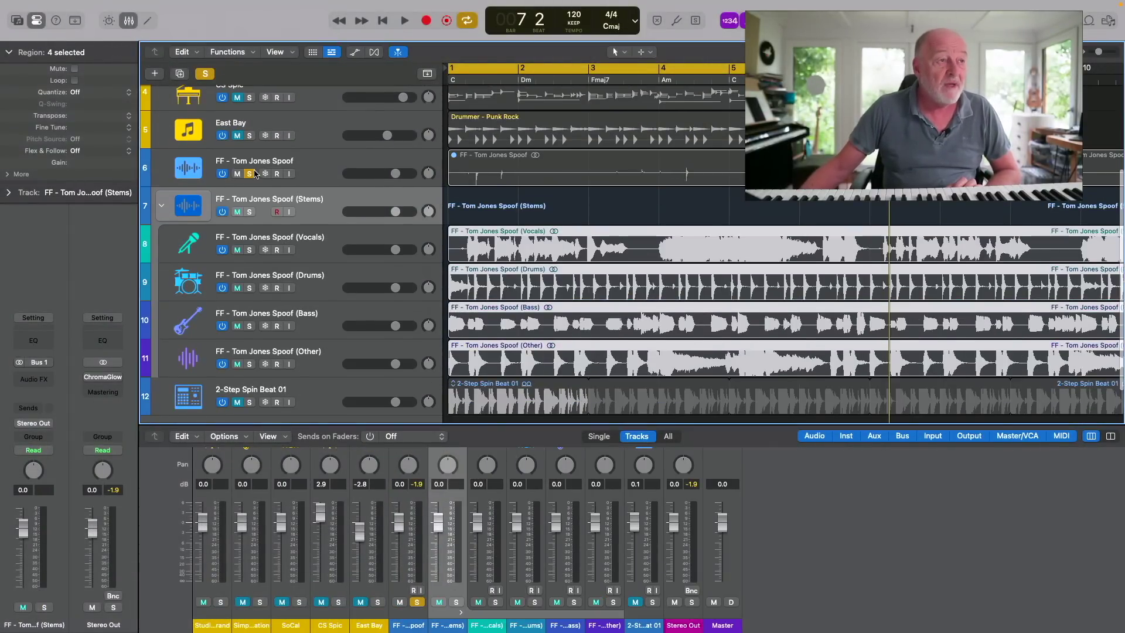
click(252, 174)
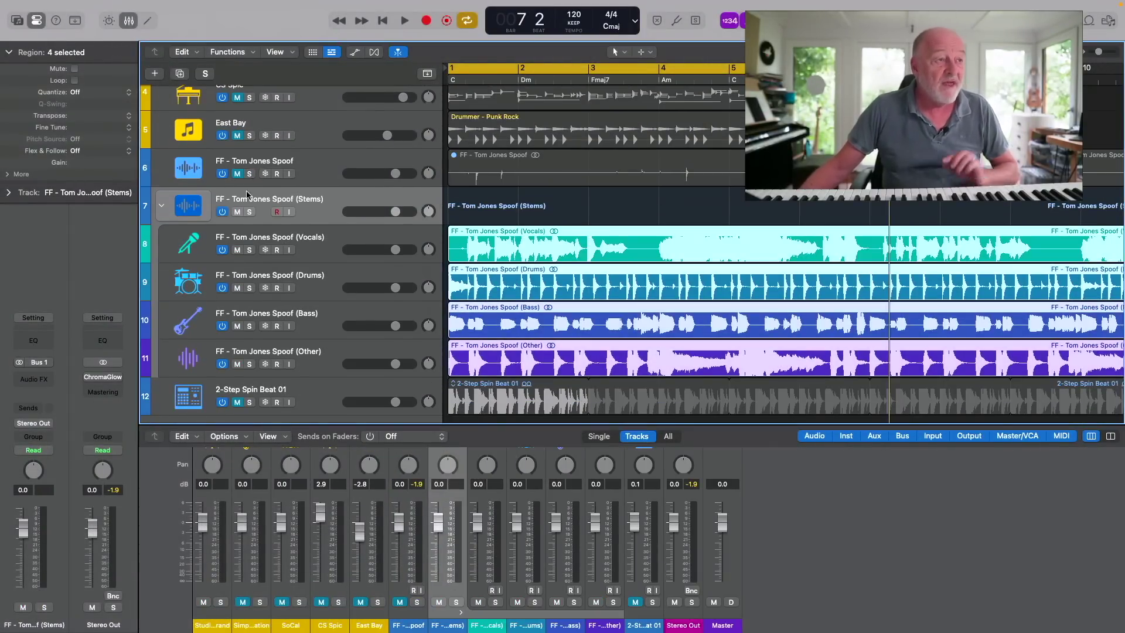
click(251, 251)
click(250, 288)
click(250, 326)
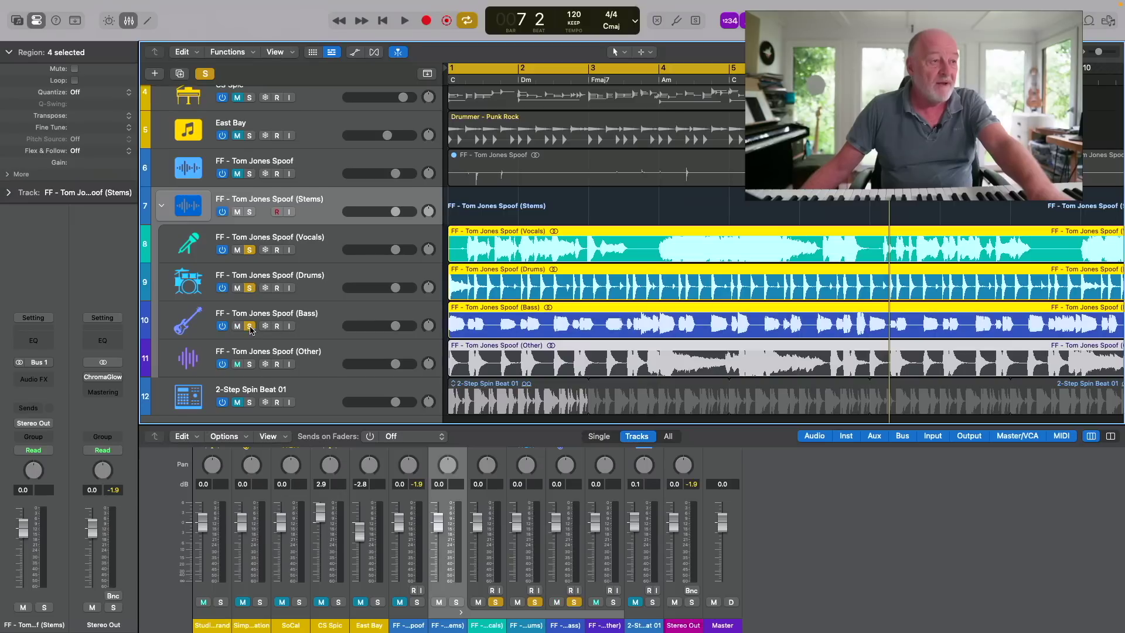
click(249, 364)
key(Return)
key(space)
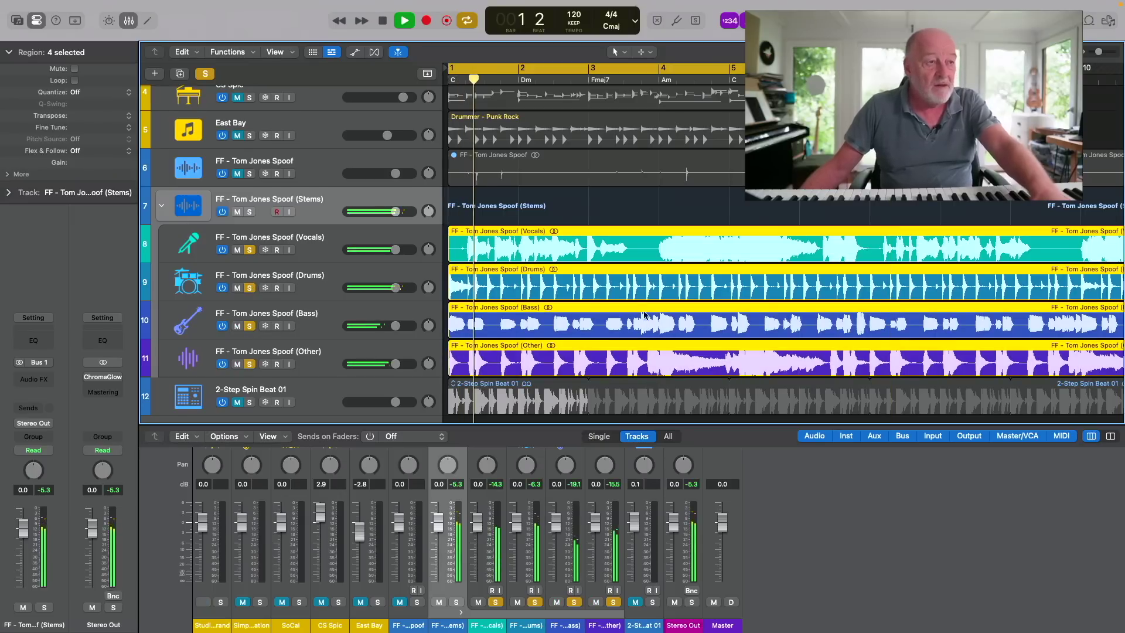
Unsolo all four stems, then solo only the Vocals stem
click(250, 251)
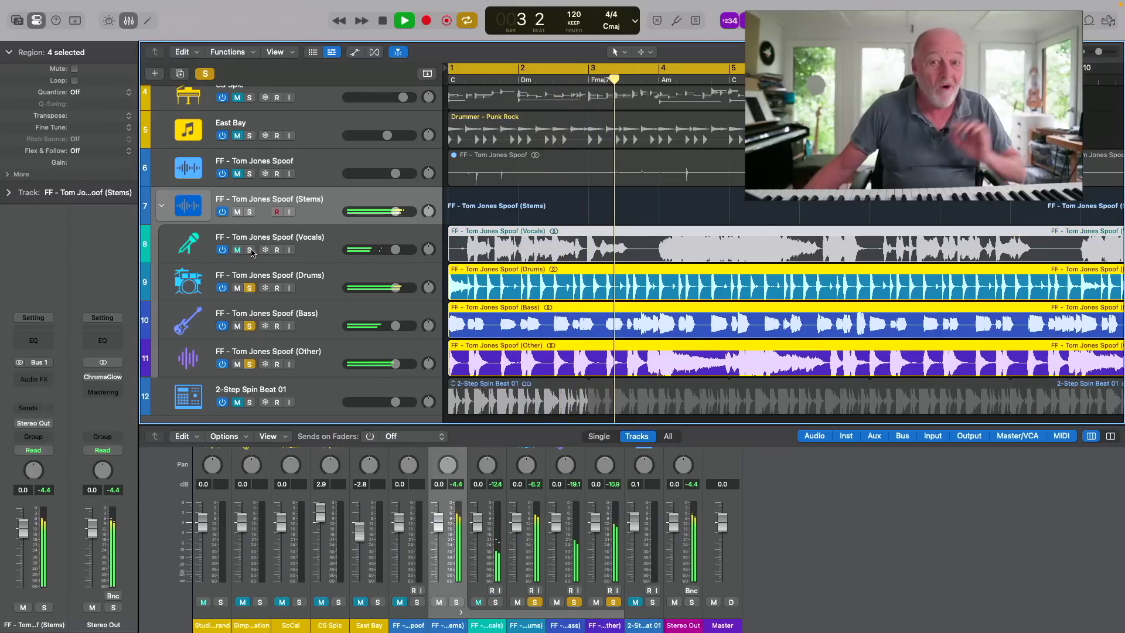
click(249, 288)
click(250, 326)
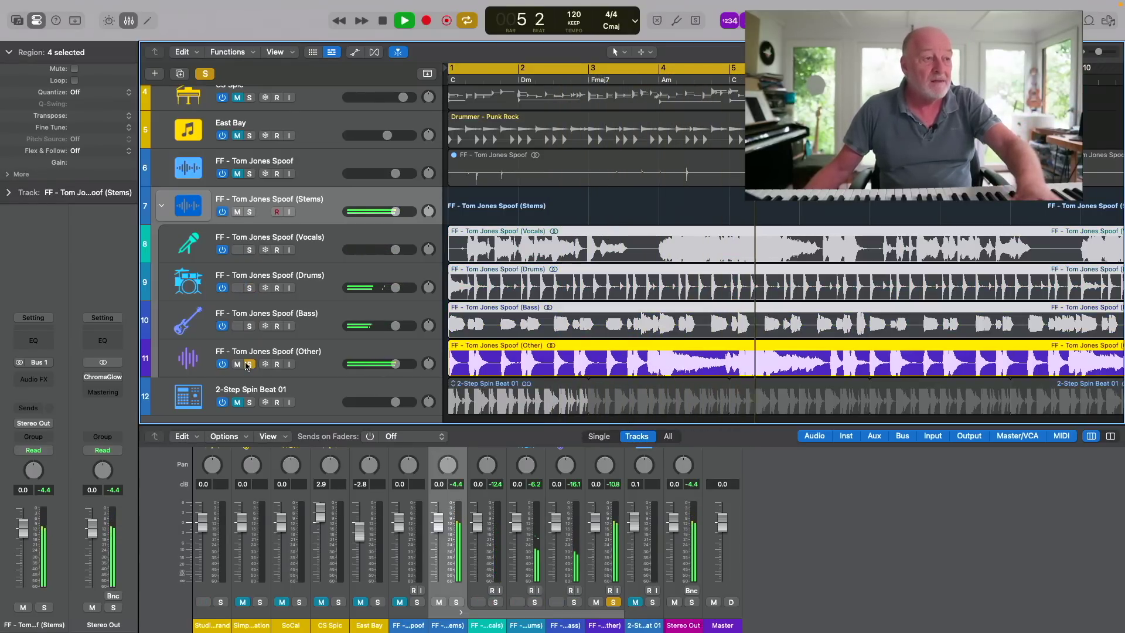
click(249, 364)
click(249, 250)
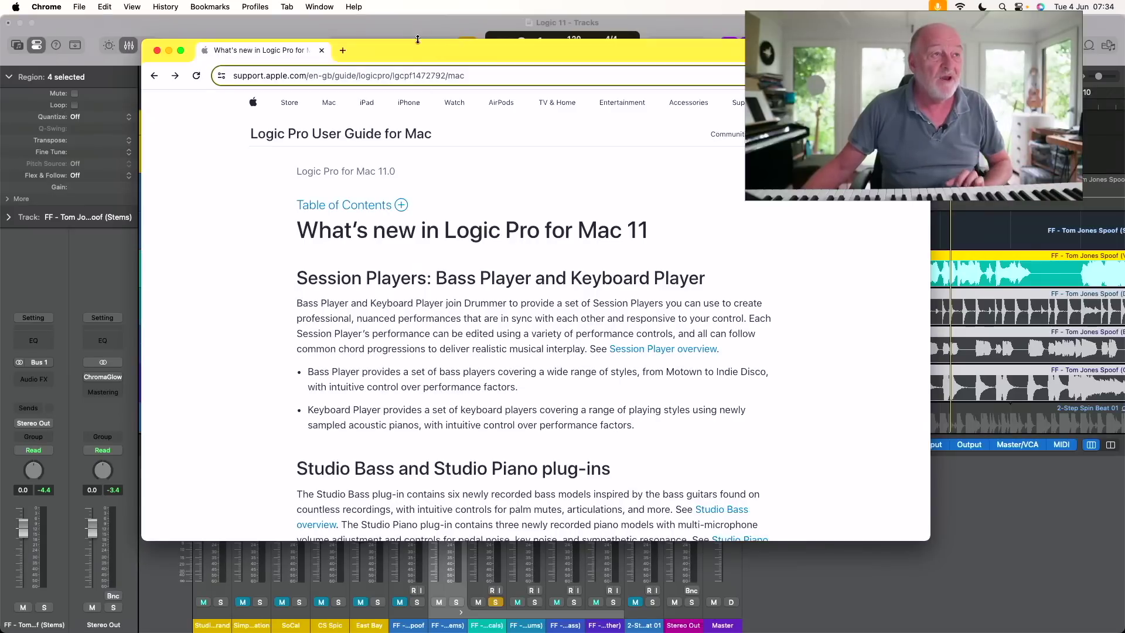
Move the Chrome help window and scroll through the What's new in Logic Pro page
drag(418, 39, 321, 29)
scroll(390, 226, down, 5)
scroll(390, 225, down, 10)
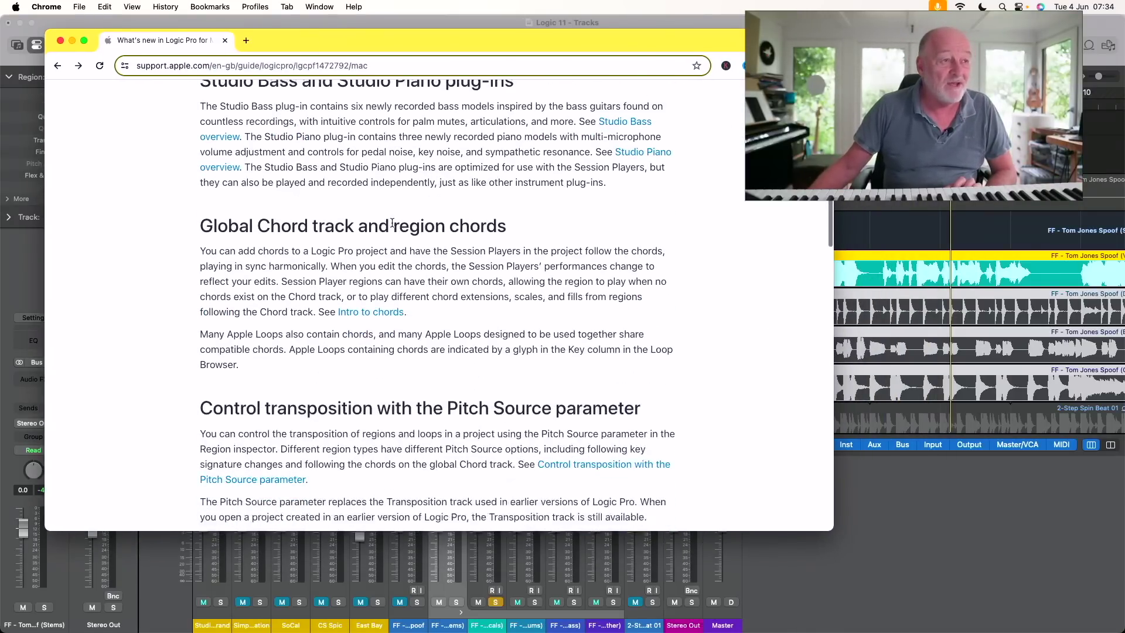
scroll(393, 223, down, 1)
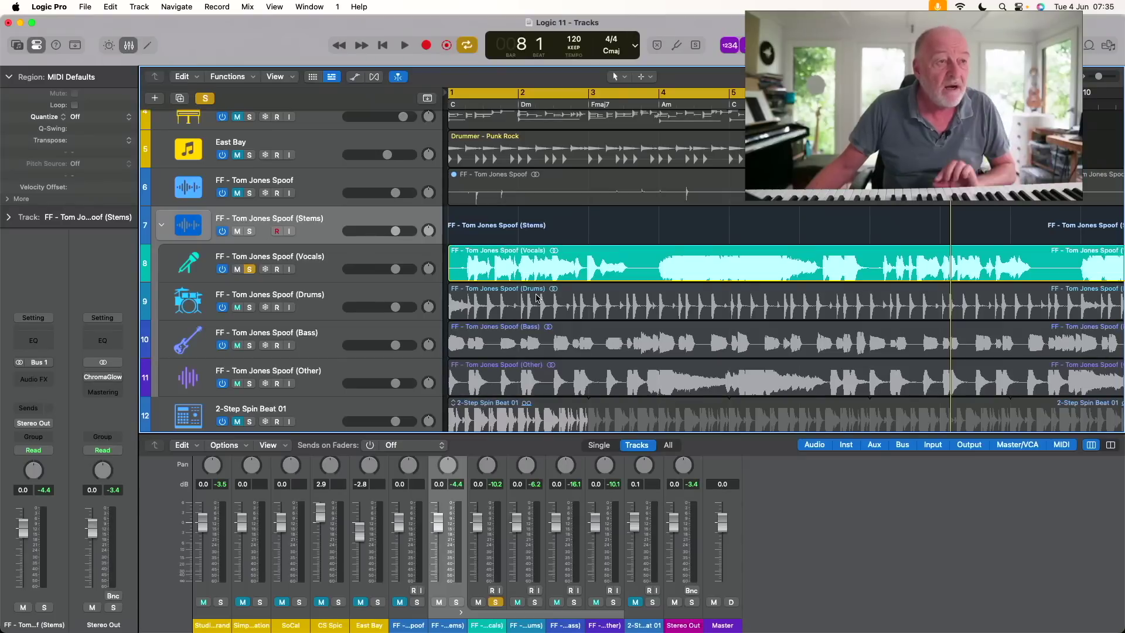
Collapse the Stems track stack and solo the original FF - Tom Jones Spoof track
scroll(535, 298, down, 3)
scroll(537, 298, up, 6)
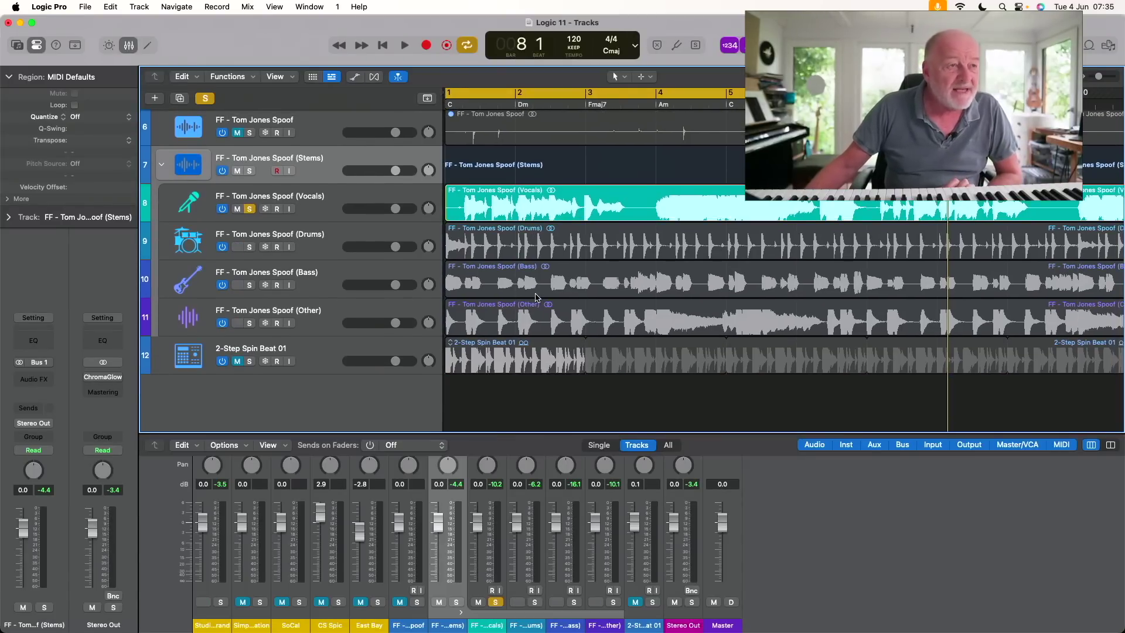
scroll(536, 298, right, 5)
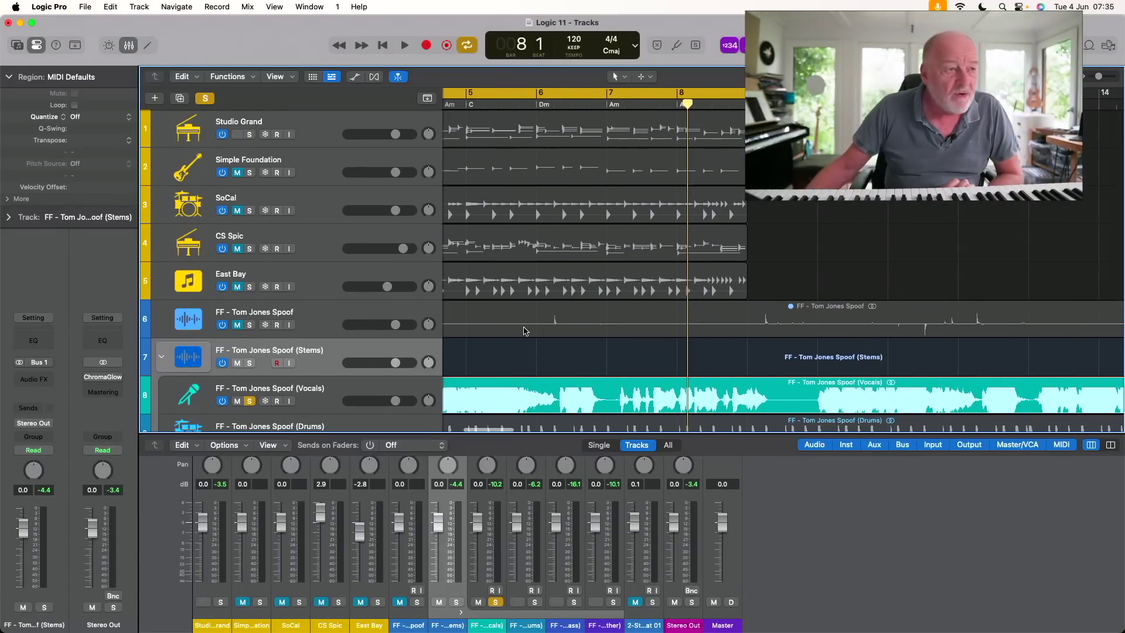
scroll(525, 331, left, 5)
scroll(539, 323, down, 3)
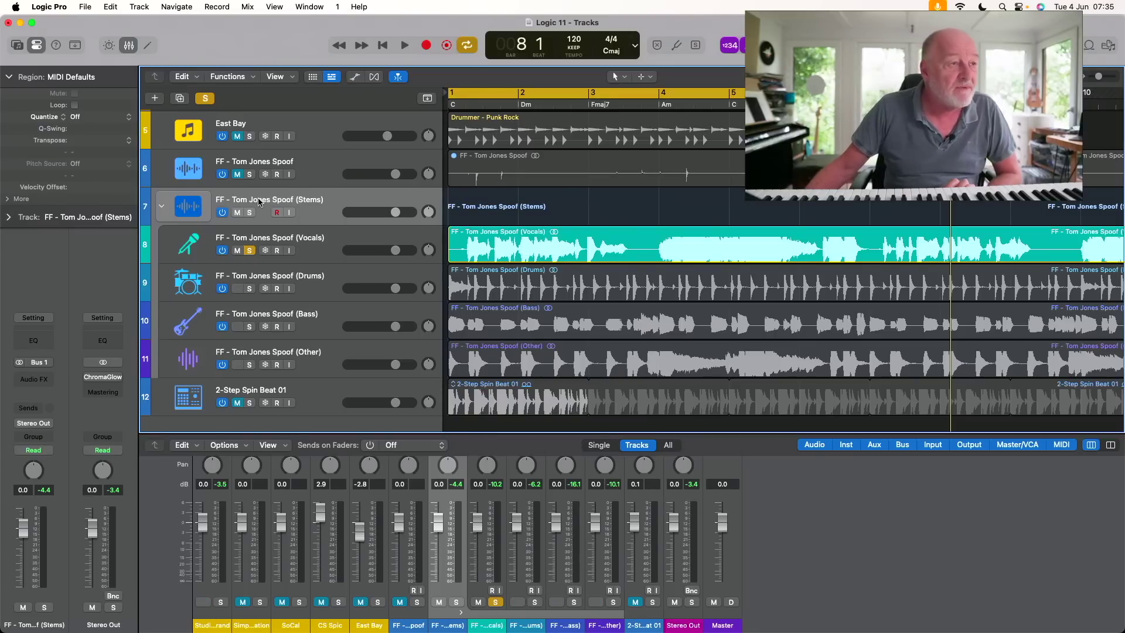
click(161, 208)
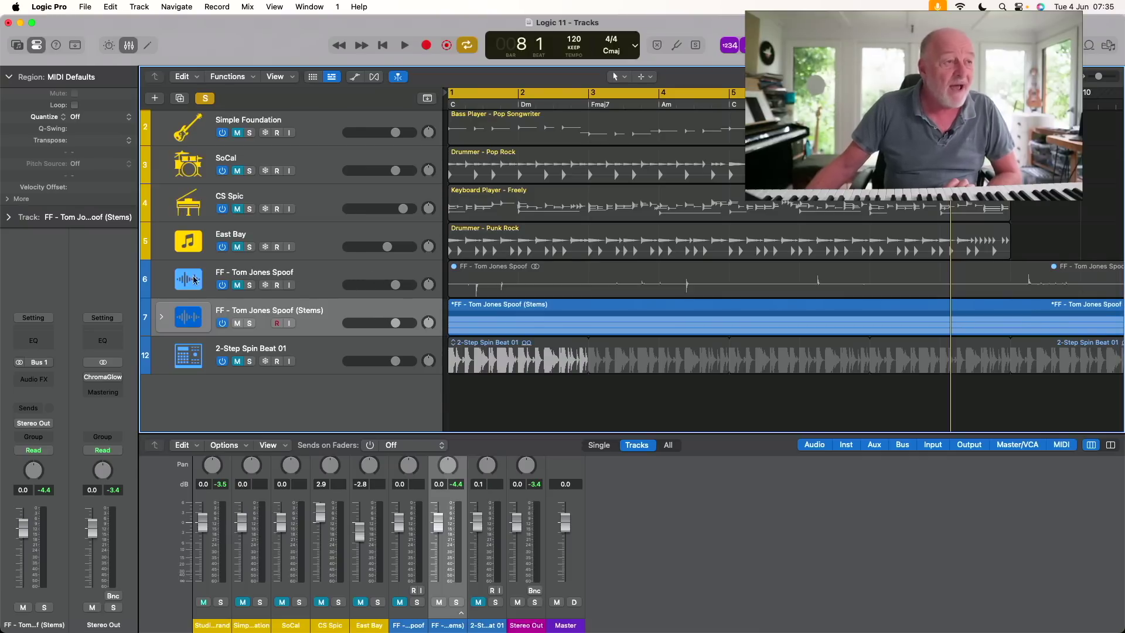
click(250, 286)
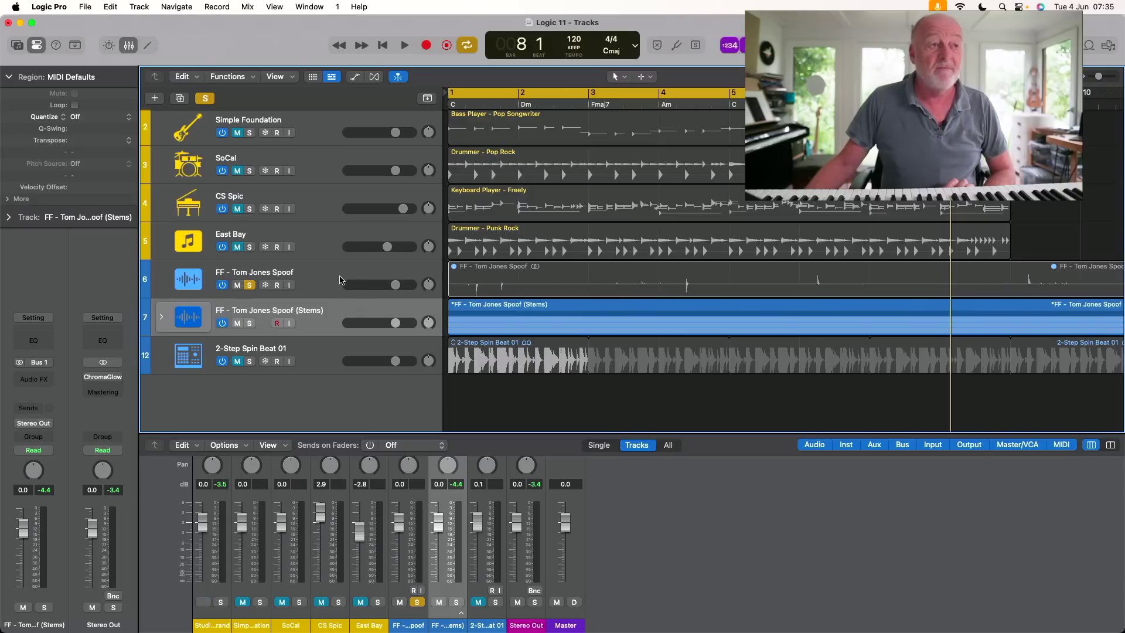
click(503, 285)
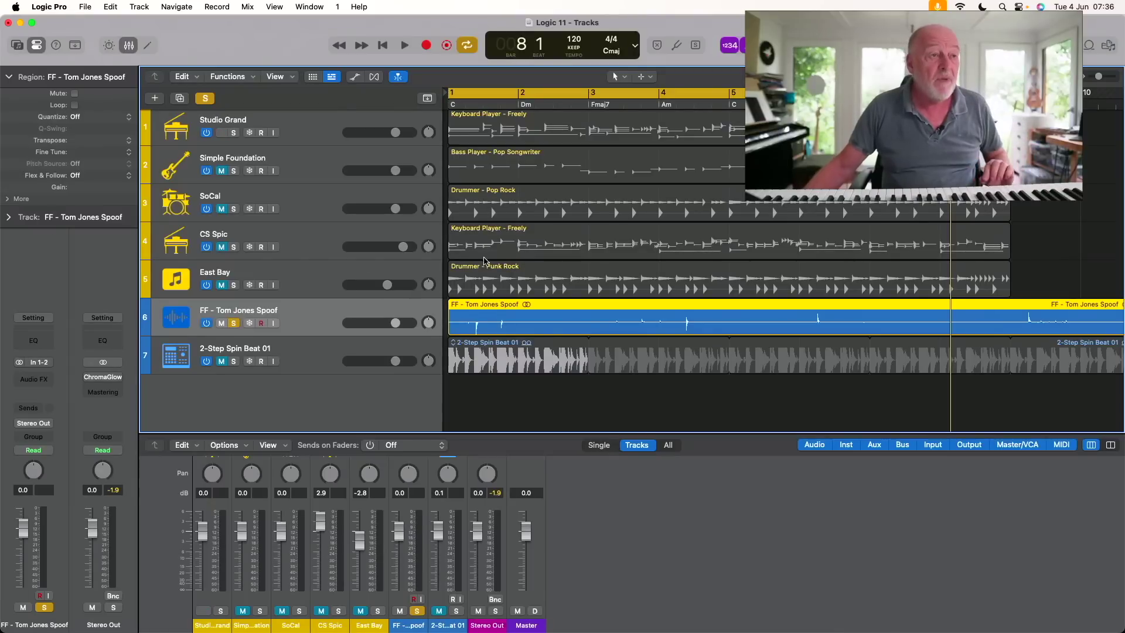
Add Mastering Assistant to the Stereo Out and play the song so it analyses
click(249, 7)
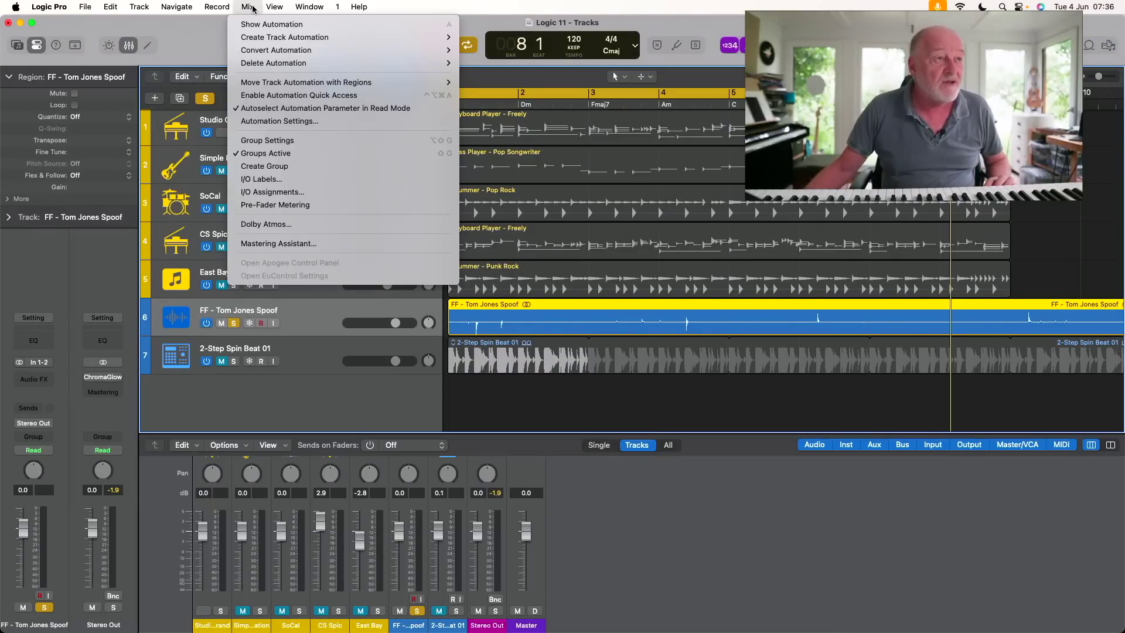
click(271, 244)
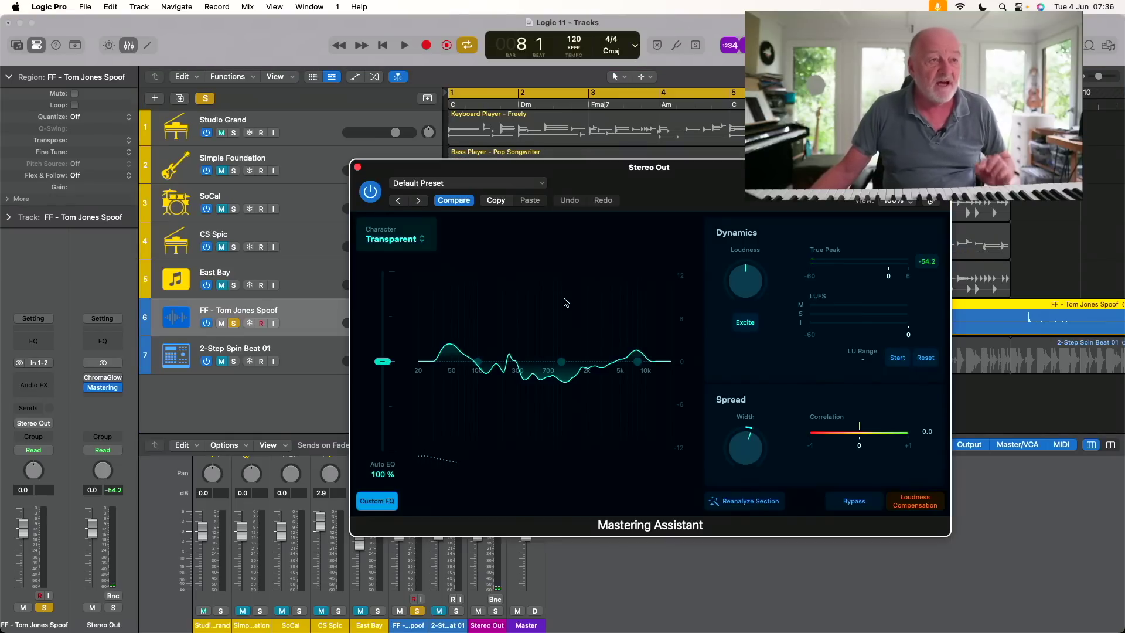
key(space)
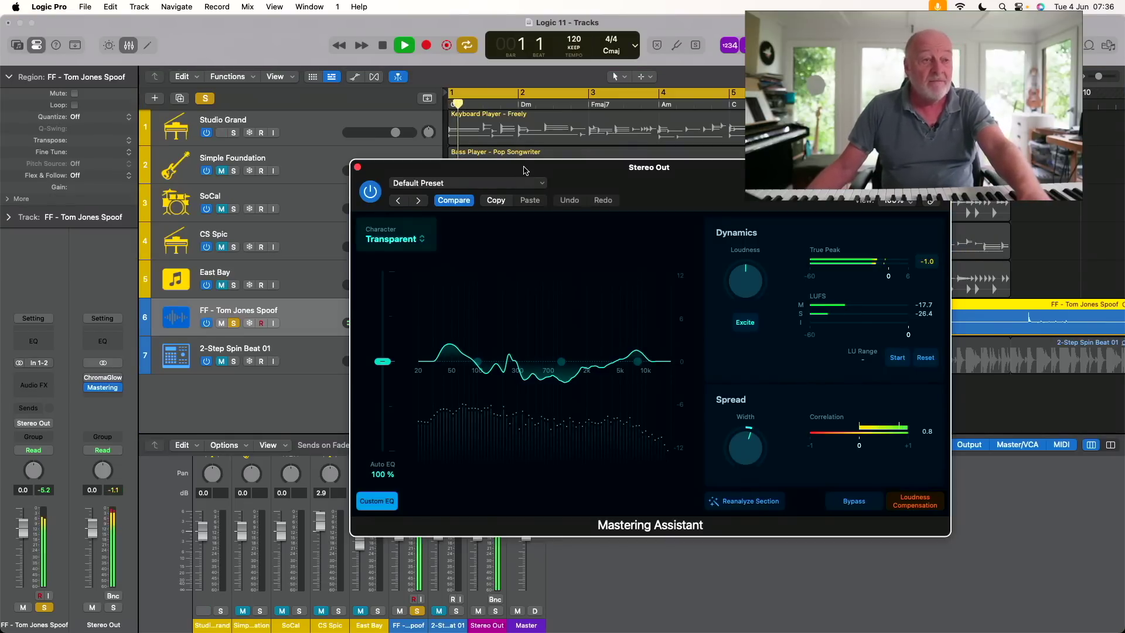
click(503, 184)
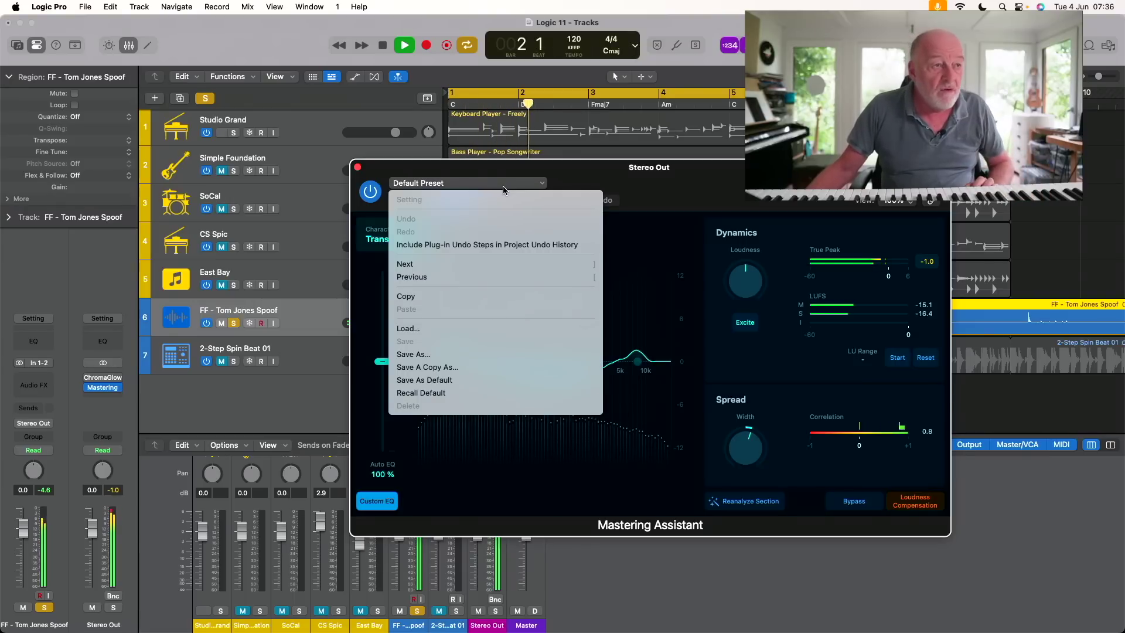
click(594, 176)
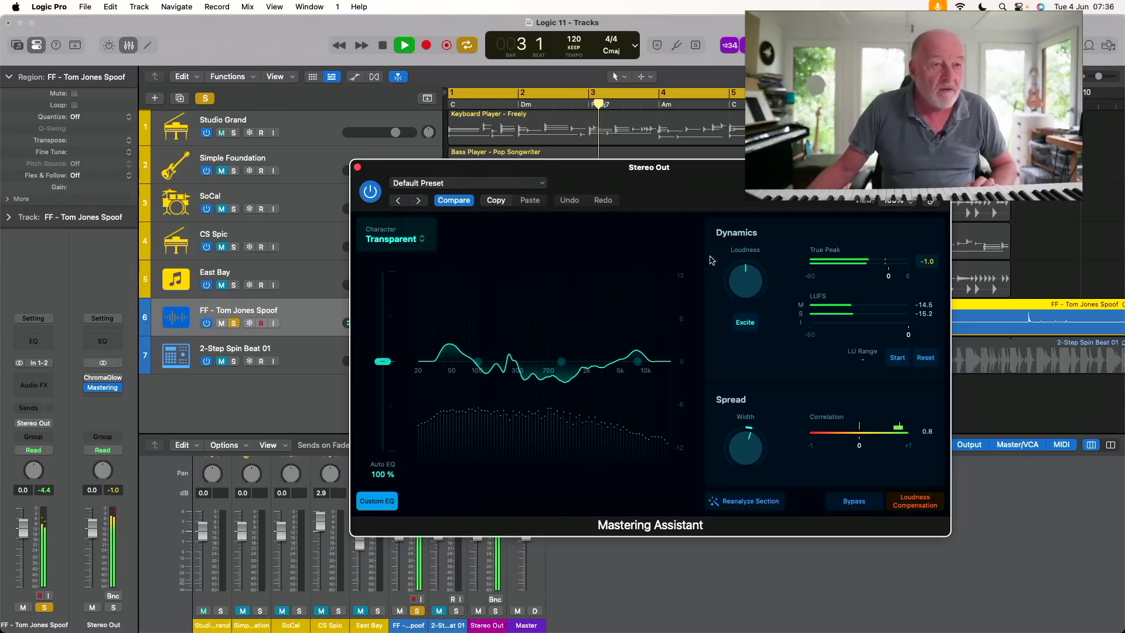
mouse_move(748, 263)
key(space)
key(cmd+w)
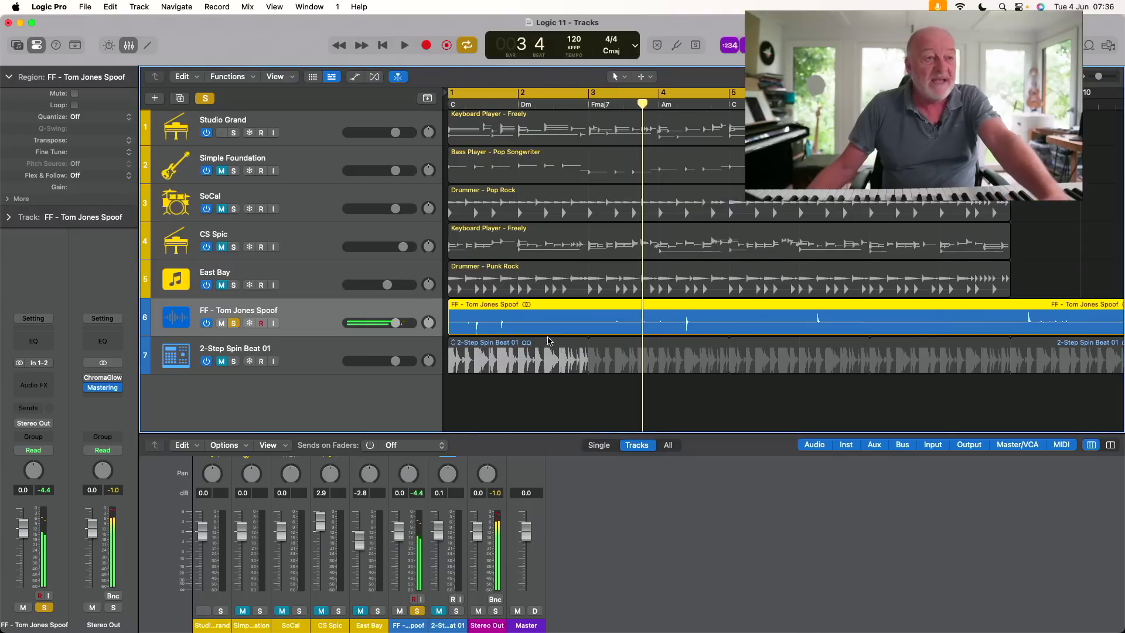
Keep the Transparent character and lower Auto EQ from 100% to 85% during playback
click(102, 389)
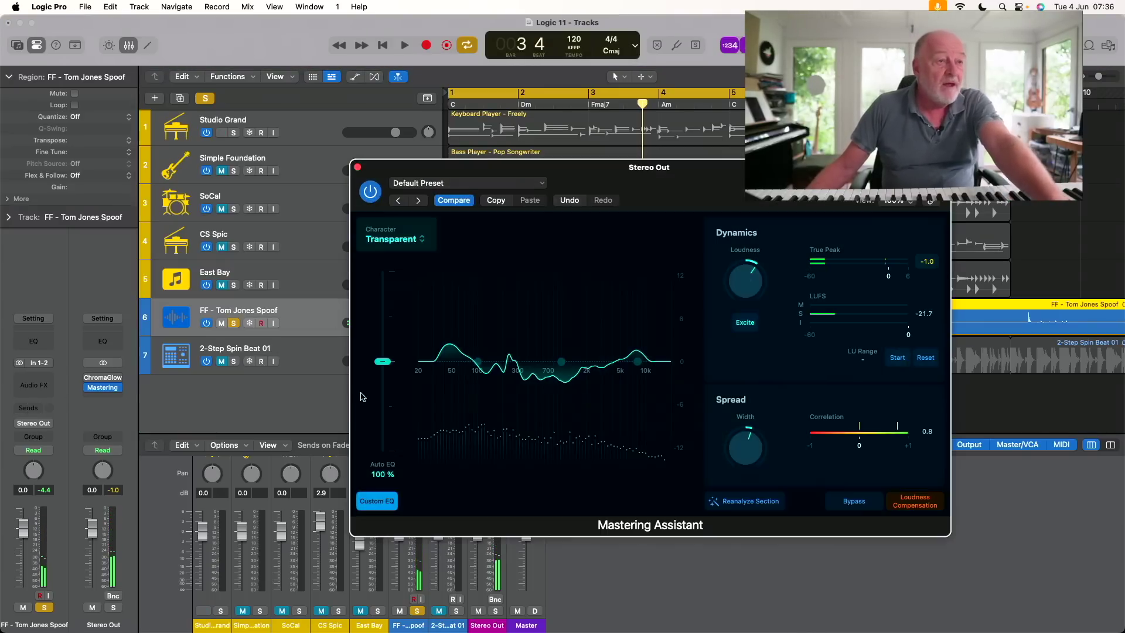
click(400, 240)
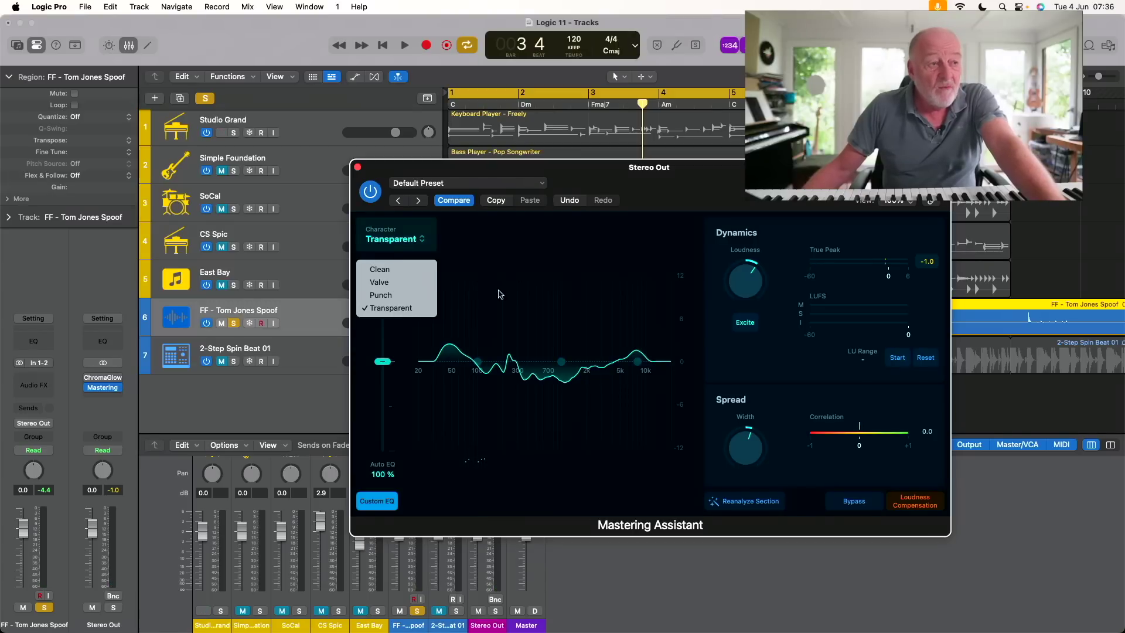
click(508, 327)
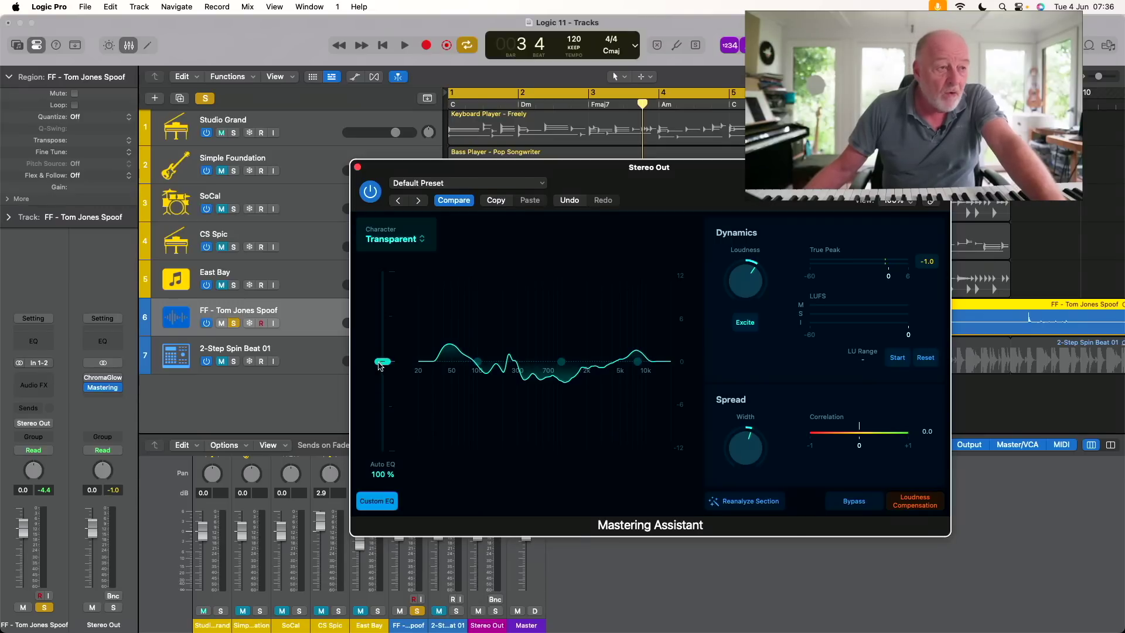
key(space)
mouse_move(381, 363)
mouse_down()
mouse_move(382, 448)
mouse_move(382, 275)
mouse_move(382, 375)
mouse_up()
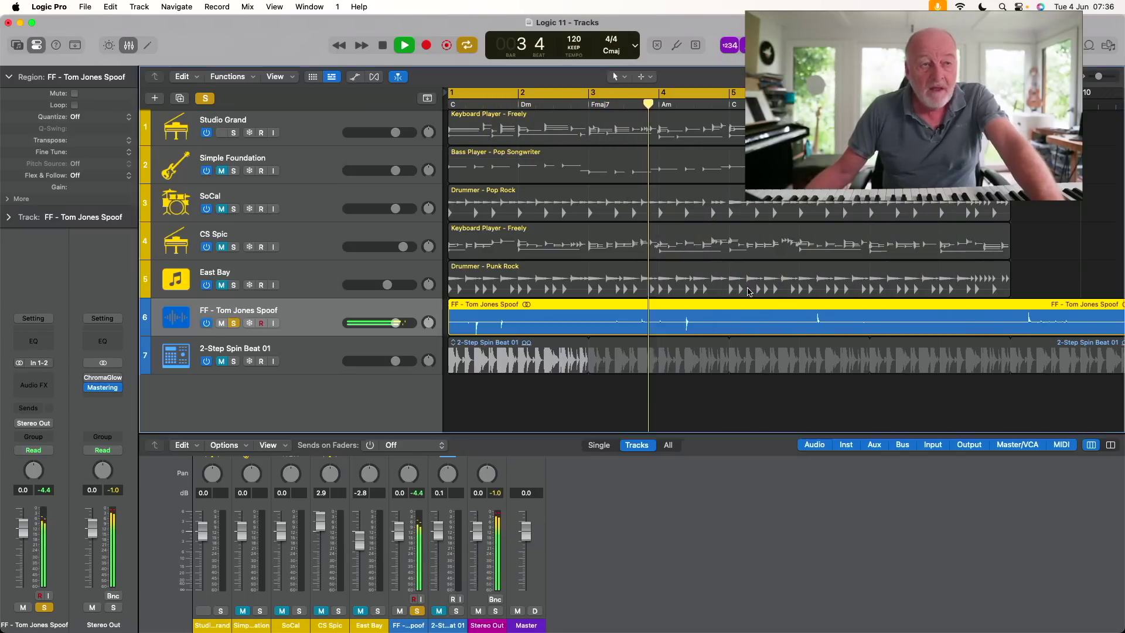
Hide and show the Mastering Assistant window to check the tracks, then stop playback
click(98, 389)
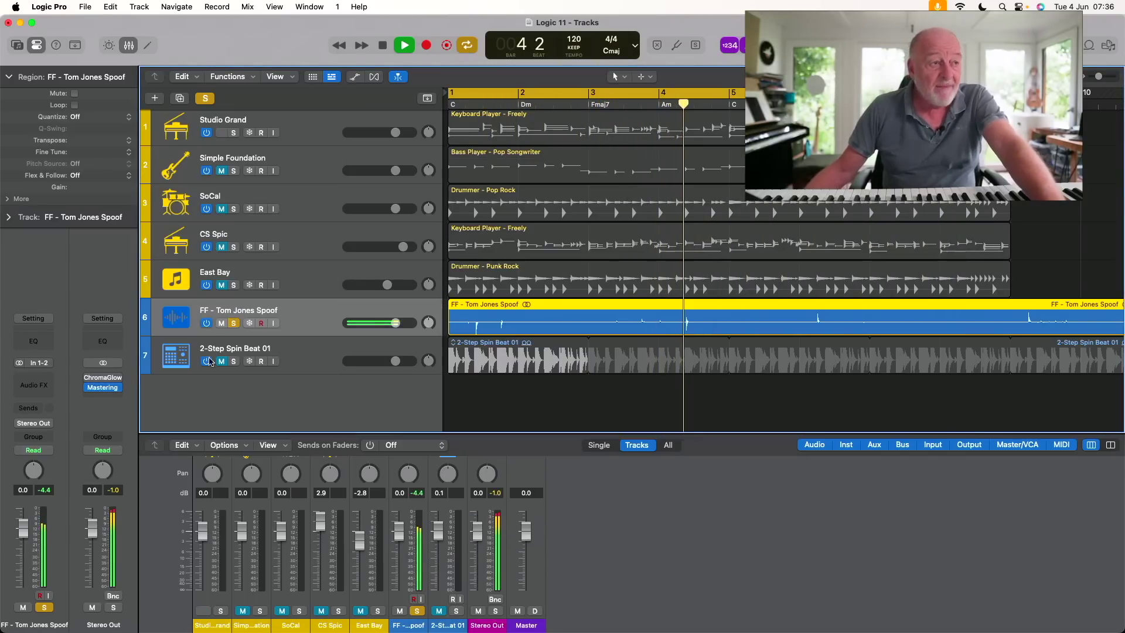
click(98, 390)
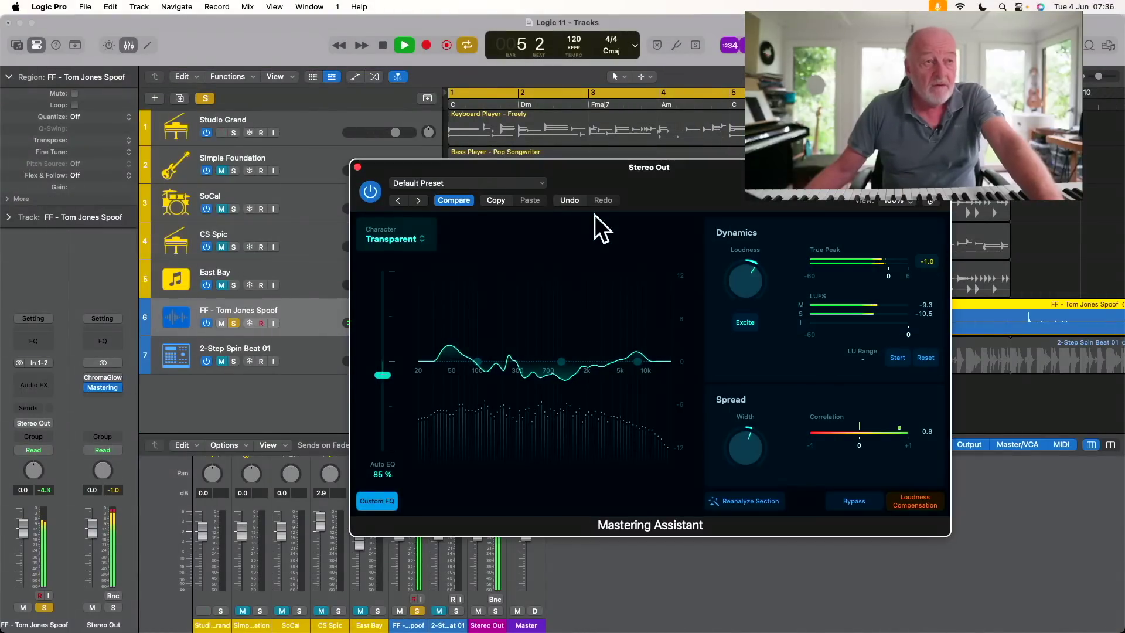
click(358, 167)
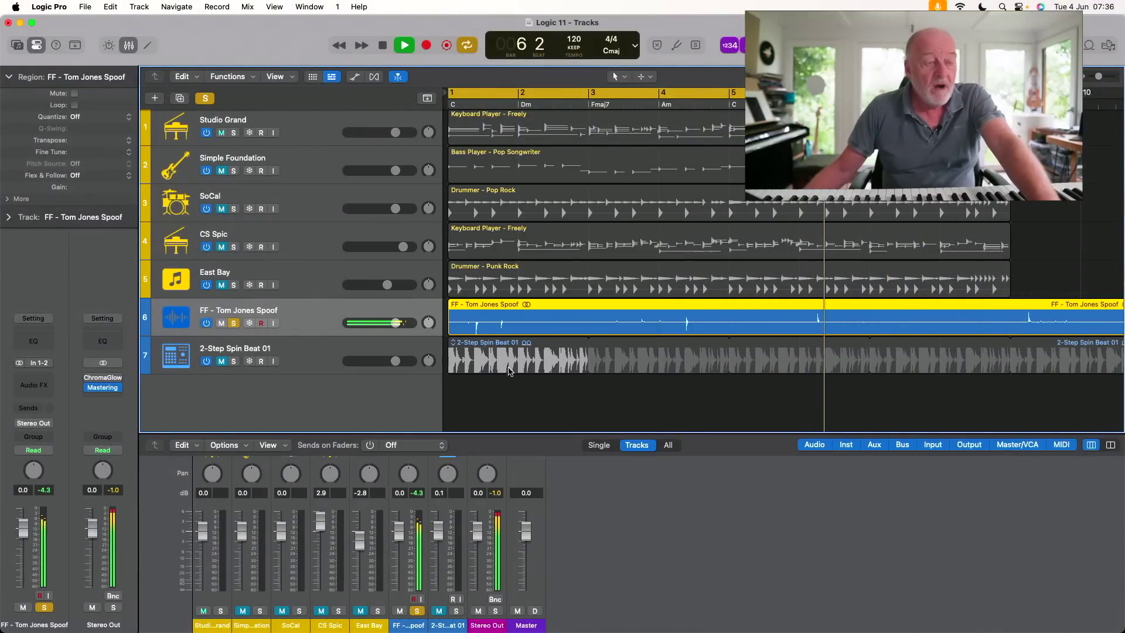
key(v)
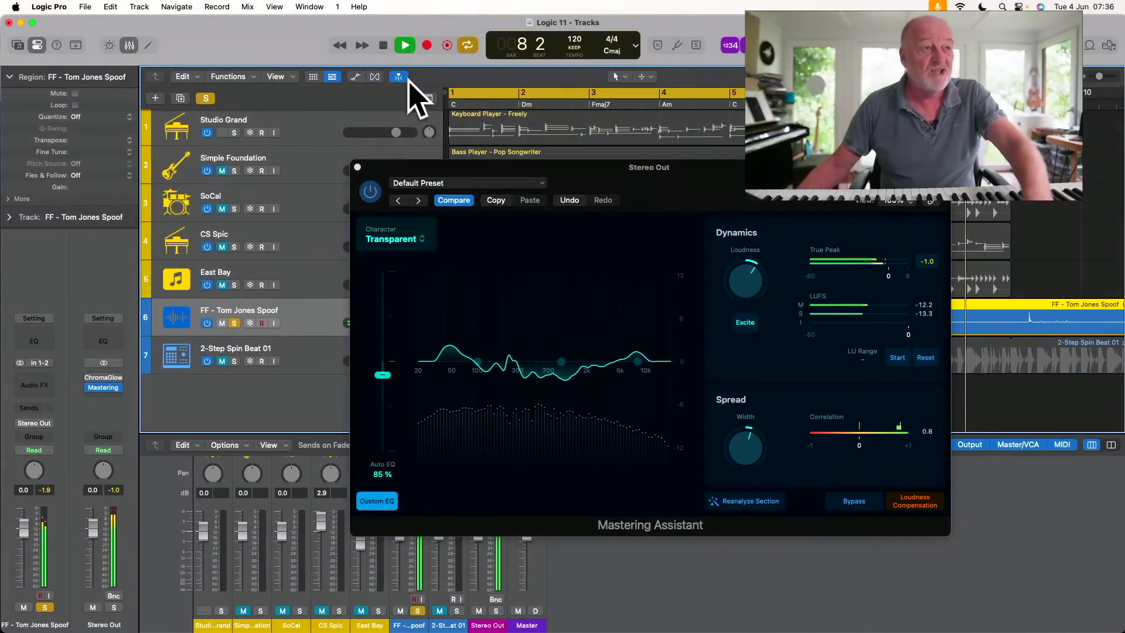
click(382, 47)
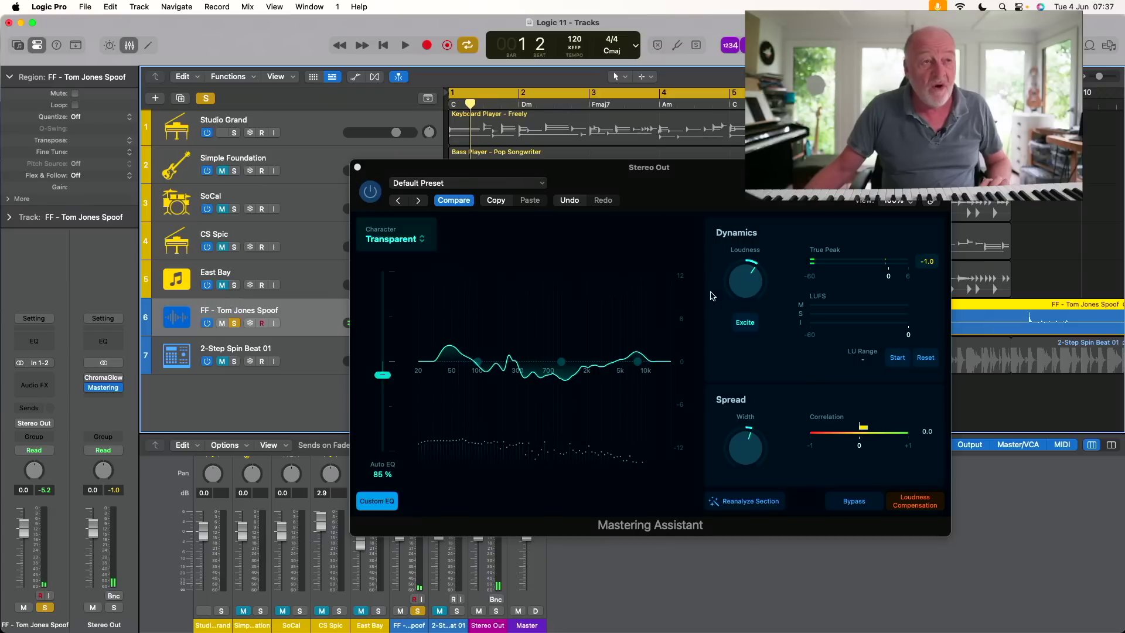
Close the Mastering Assistant plug-in window to show the seven-track project again
click(358, 169)
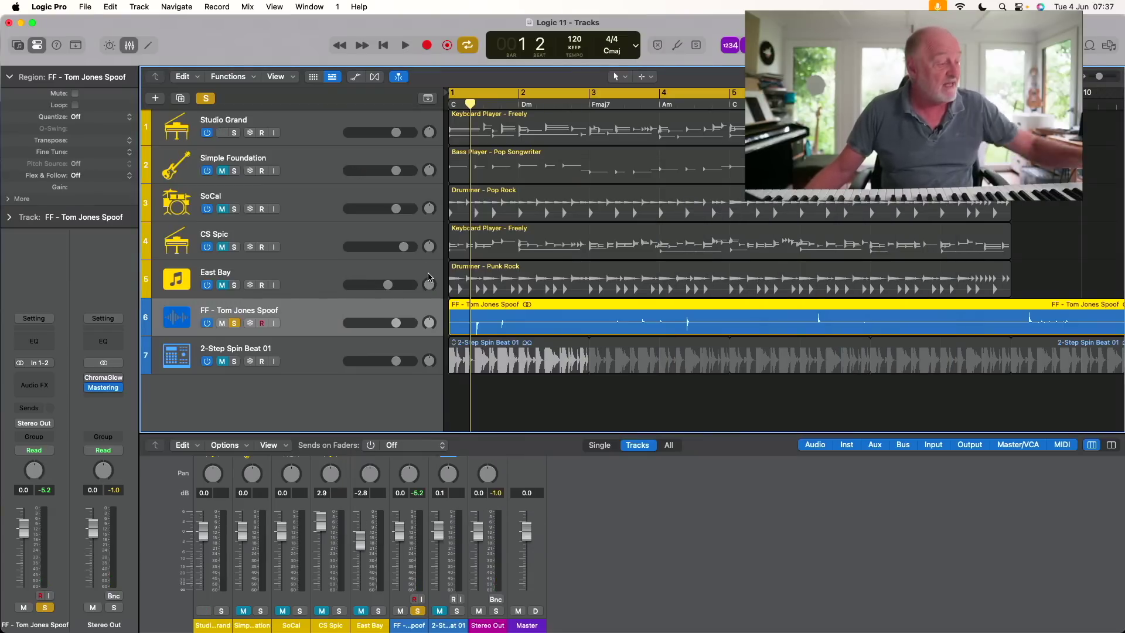